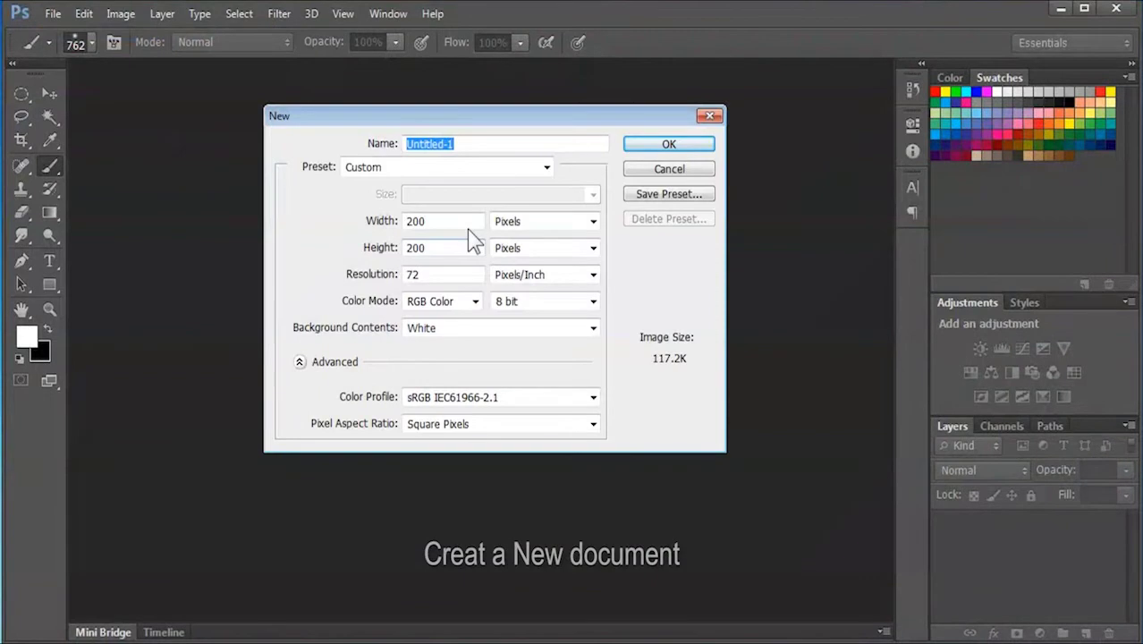
- Enter width 1500 and height 800 pixels and create the new document
{"action": "left_click", "coordinate": [468, 229]}
{"action": "type", "text": "1500"}
{"action": "key", "text": "Tab"}
{"action": "key", "text": "Tab"}
{"action": "type", "text": "800"}
{"action": "key", "text": "Tab"}
{"action": "key", "text": "Tab"}
{"action": "key", "text": "Return"}
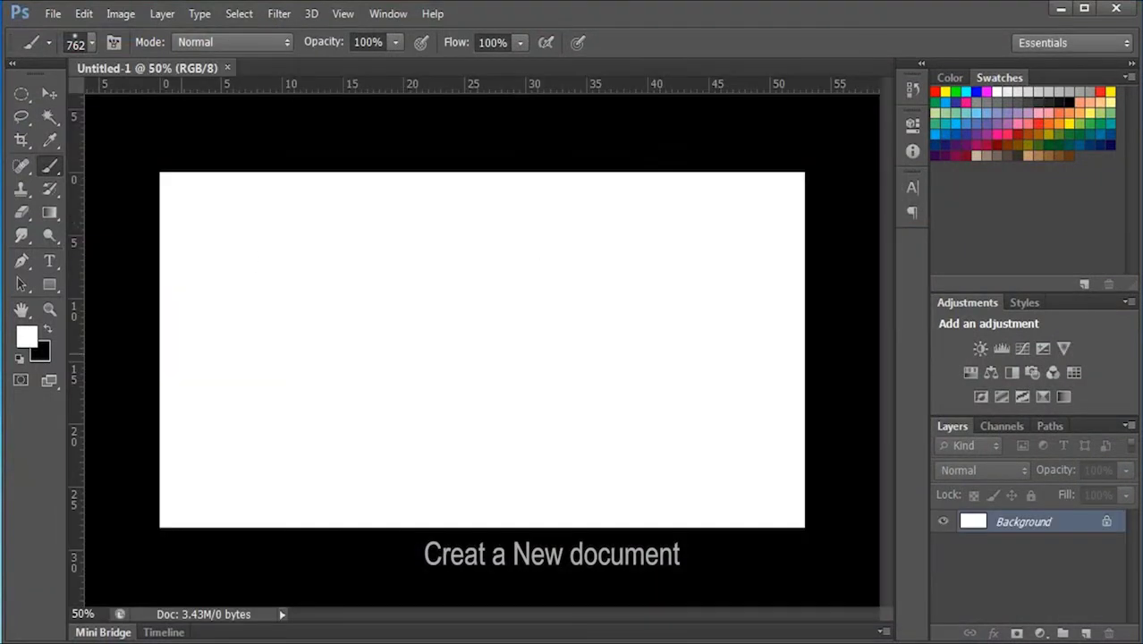
- Paint the whole canvas red, then brush orange over the upper-left
{"action": "left_click", "coordinate": [935, 89]}
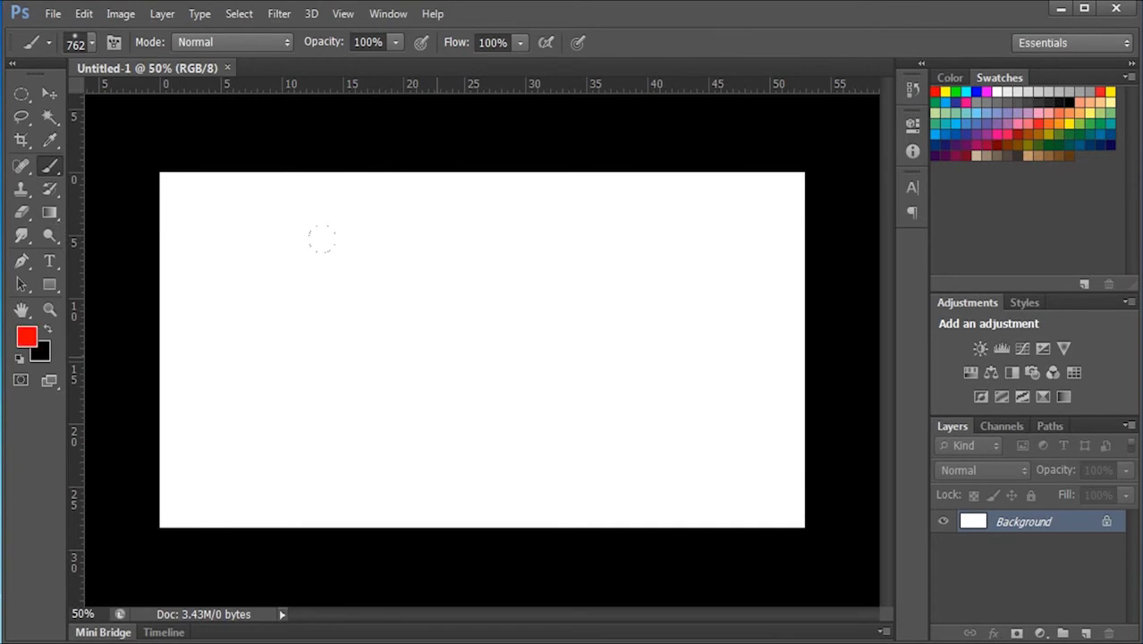
{"action": "mouse_move", "coordinate": [223, 268]}
{"action": "left_mouse_down"}
{"action": "mouse_move", "coordinate": [286, 295]}
{"action": "mouse_move", "coordinate": [761, 233]}
{"action": "mouse_move", "coordinate": [268, 403]}
{"action": "mouse_move", "coordinate": [537, 501]}
{"action": "left_mouse_up"}
{"action": "mouse_move", "coordinate": [524, 319]}
{"action": "left_mouse_down"}
{"action": "mouse_move", "coordinate": [563, 332]}
{"action": "mouse_move", "coordinate": [461, 309]}
{"action": "left_mouse_up"}
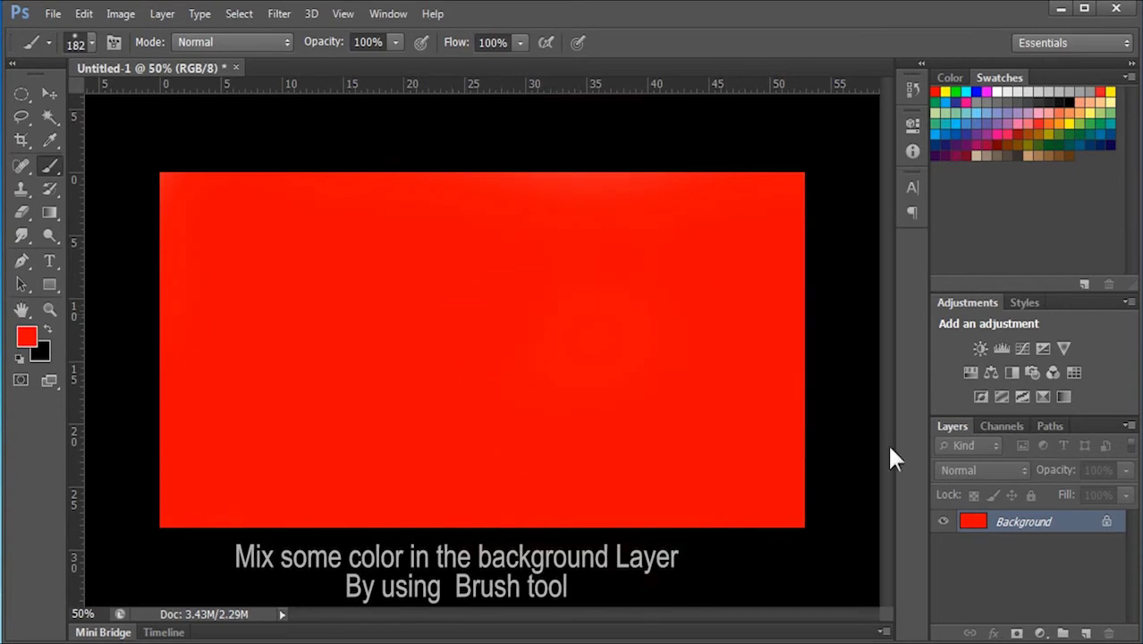
{"action": "left_click", "coordinate": [1061, 123]}
{"action": "left_click_drag", "start_coordinate": [559, 288], "coordinate": [679, 287]}
{"action": "mouse_move", "coordinate": [287, 224]}
{"action": "left_mouse_down"}
{"action": "mouse_move", "coordinate": [296, 215]}
{"action": "mouse_move", "coordinate": [269, 268]}
{"action": "mouse_move", "coordinate": [259, 183]}
{"action": "mouse_move", "coordinate": [466, 268]}
{"action": "left_mouse_up"}
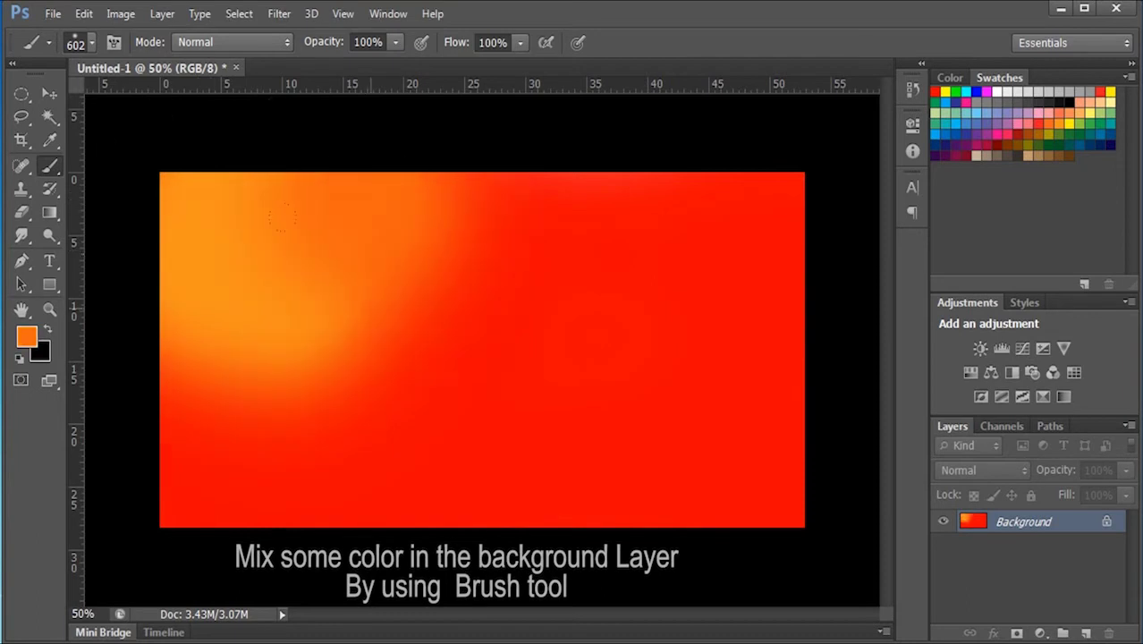
- Blend orange across the canvas and yellow into the upper-left corner
{"action": "left_click", "coordinate": [333, 353], "text": "alt"}
{"action": "left_click_drag", "start_coordinate": [332, 353], "coordinate": [215, 447]}
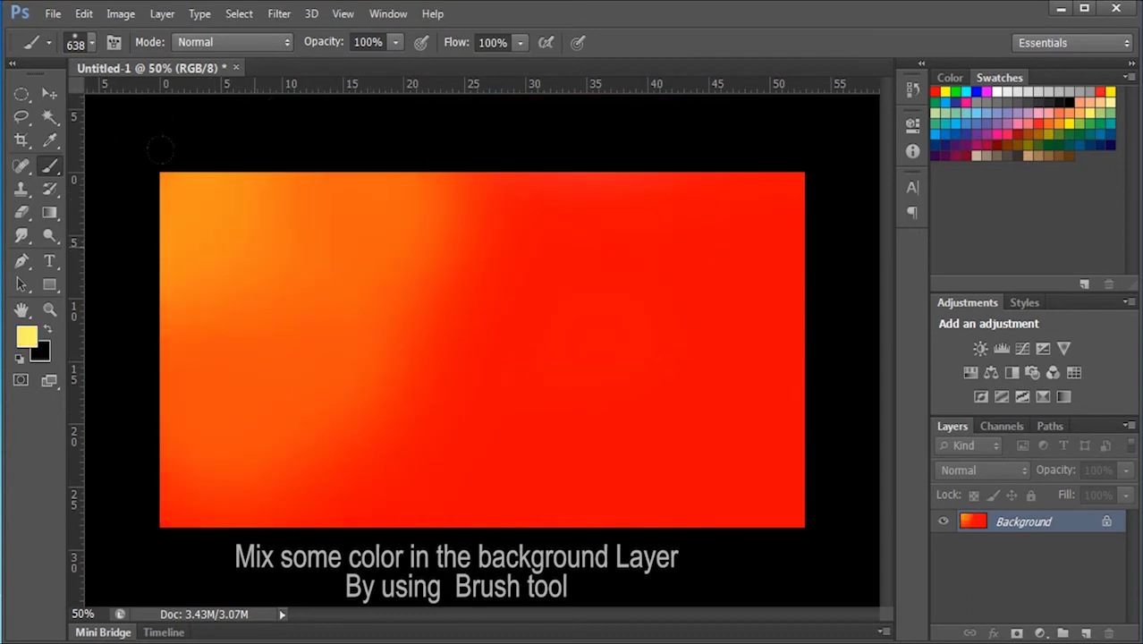
{"action": "left_click_drag", "start_coordinate": [257, 150], "coordinate": [295, 227]}
{"action": "left_click", "coordinate": [297, 227], "text": "alt"}
{"action": "left_click", "coordinate": [554, 256], "text": "alt"}
{"action": "left_click", "coordinate": [212, 220], "text": "alt"}
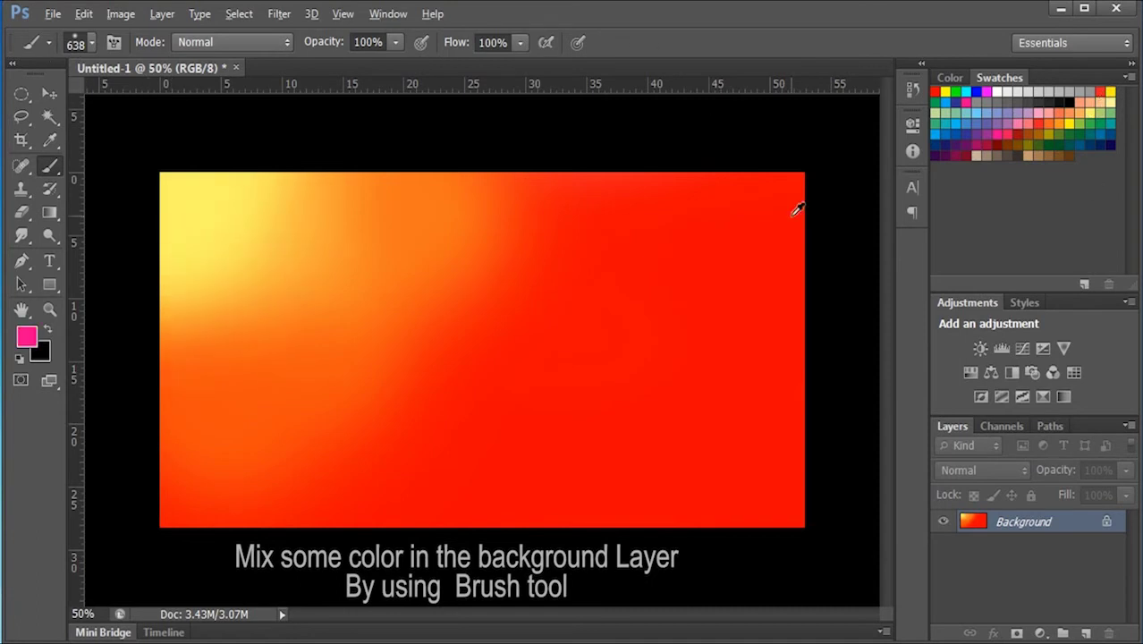
- Add pink and magenta to the upper-right and red over the middle-left
{"action": "left_click_drag", "start_coordinate": [722, 109], "coordinate": [683, 105]}
{"action": "left_click_drag", "start_coordinate": [591, 106], "coordinate": [626, 125]}
{"action": "left_click", "coordinate": [556, 285], "text": "alt"}
{"action": "left_click_drag", "start_coordinate": [557, 285], "coordinate": [396, 147]}
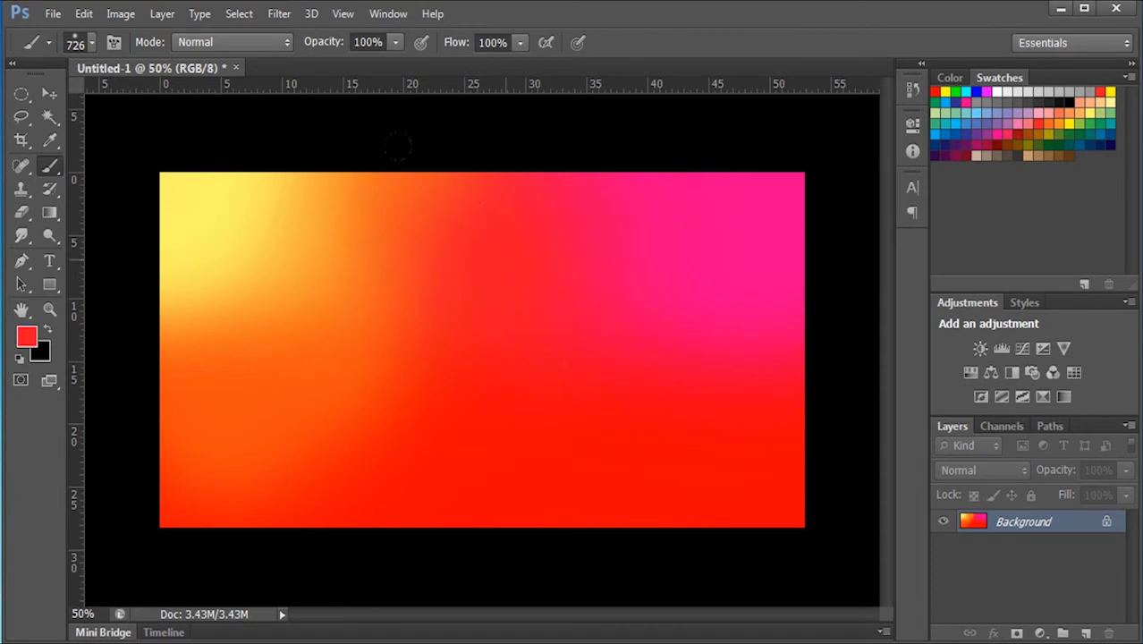
{"action": "key", "text": "alt"}
{"action": "left_click_drag", "start_coordinate": [696, 100], "coordinate": [841, 143]}
{"action": "left_click", "coordinate": [637, 262], "text": "alt"}
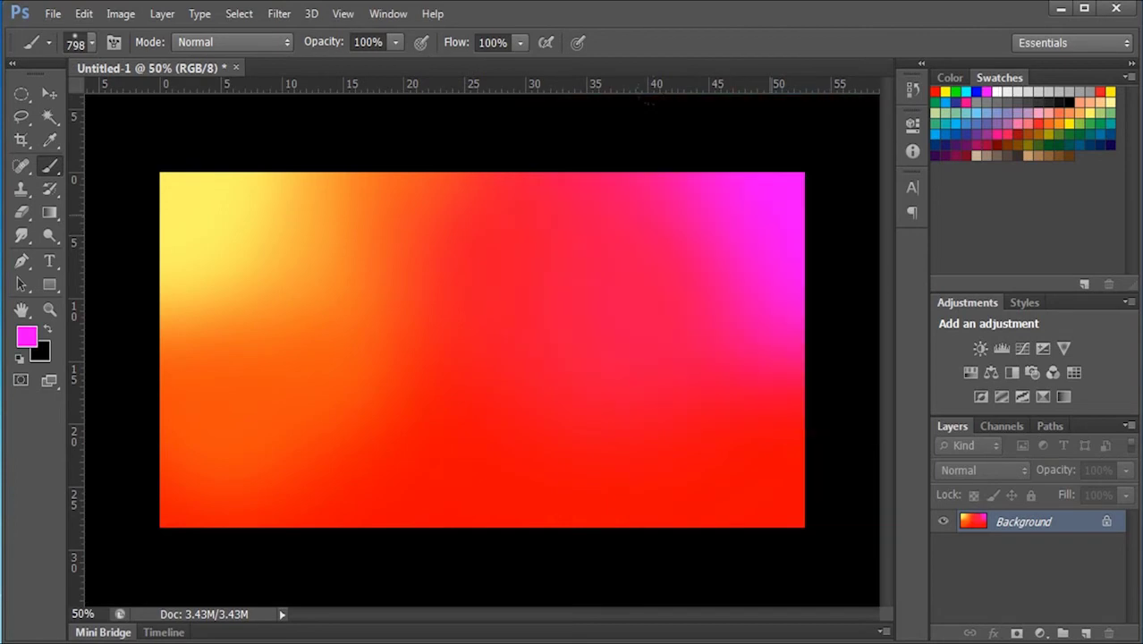
- Brush dark red across the bottom of the canvas, softened with red strokes
{"action": "left_click", "coordinate": [955, 148]}
{"action": "key", "text": "]"}
{"action": "left_click", "coordinate": [376, 492]}
{"action": "key", "text": "ctrl+z"}
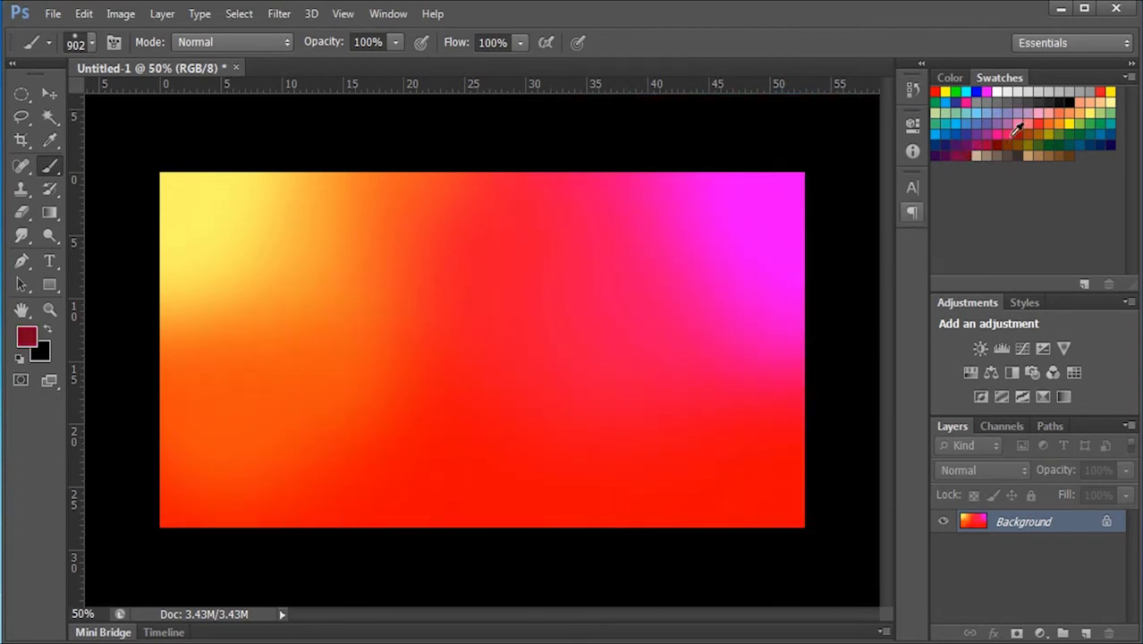
{"action": "mouse_move", "coordinate": [734, 448]}
{"action": "left_mouse_down"}
{"action": "mouse_move", "coordinate": [523, 407]}
{"action": "mouse_move", "coordinate": [286, 448]}
{"action": "left_mouse_up"}
{"action": "key", "text": "["}
{"action": "left_click_drag", "start_coordinate": [748, 396], "coordinate": [659, 281]}
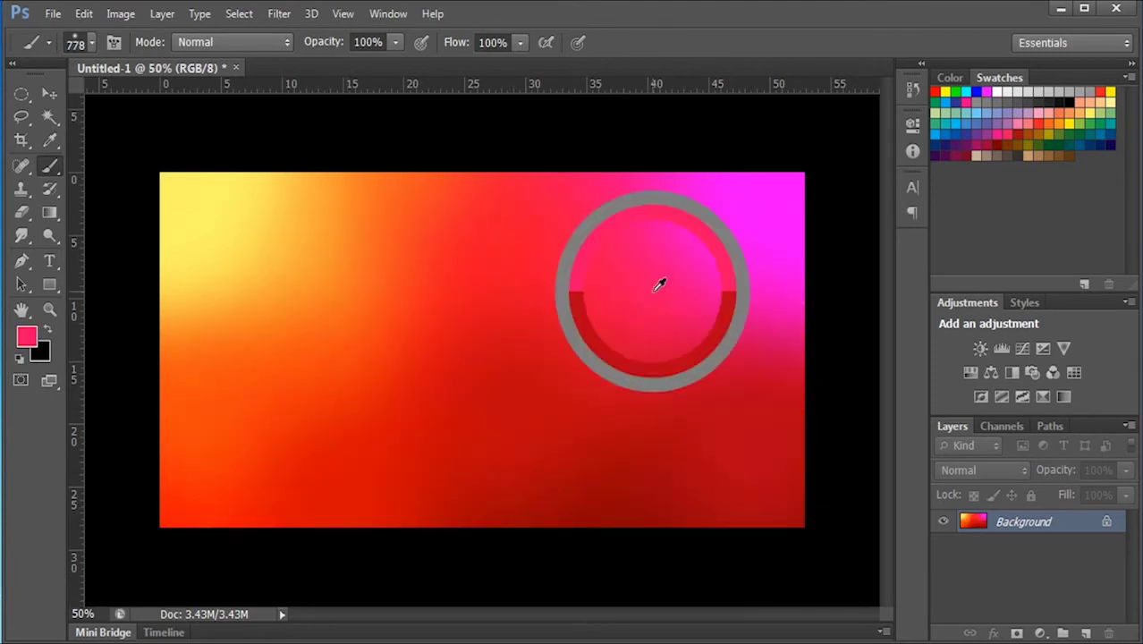
- Dab soft pink-red into the middle and orange into the top-middle
{"action": "left_click", "coordinate": [525, 249], "text": "alt"}
{"action": "left_click", "coordinate": [425, 240]}
{"action": "left_click", "coordinate": [478, 179]}
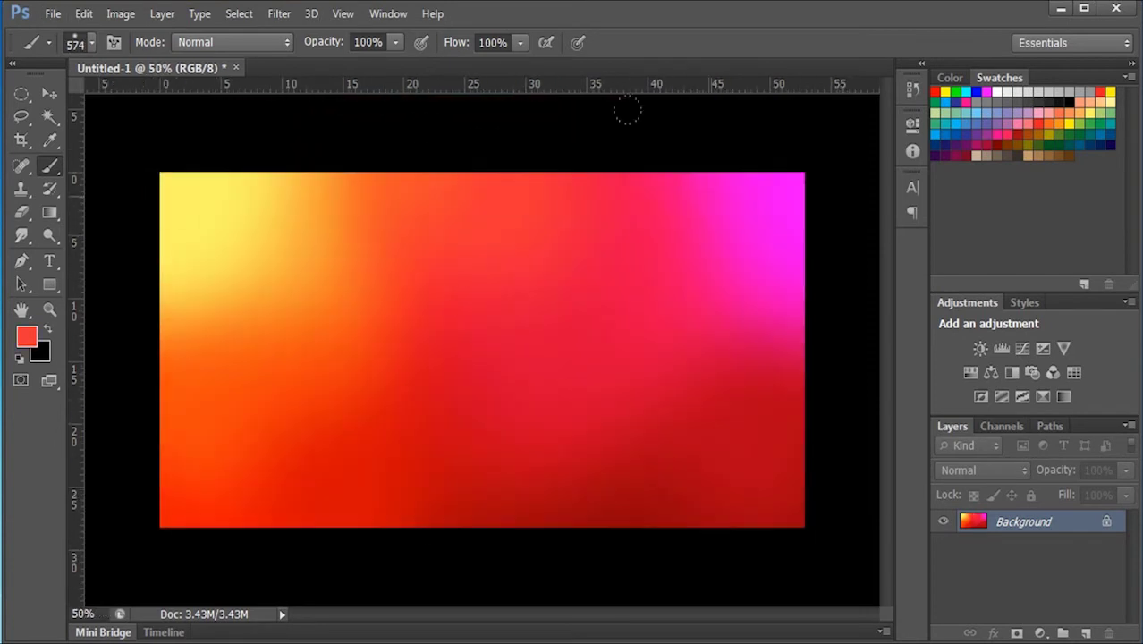
{"action": "scroll", "coordinate": [411, 580], "scroll_direction": "up", "scroll_amount": 1}
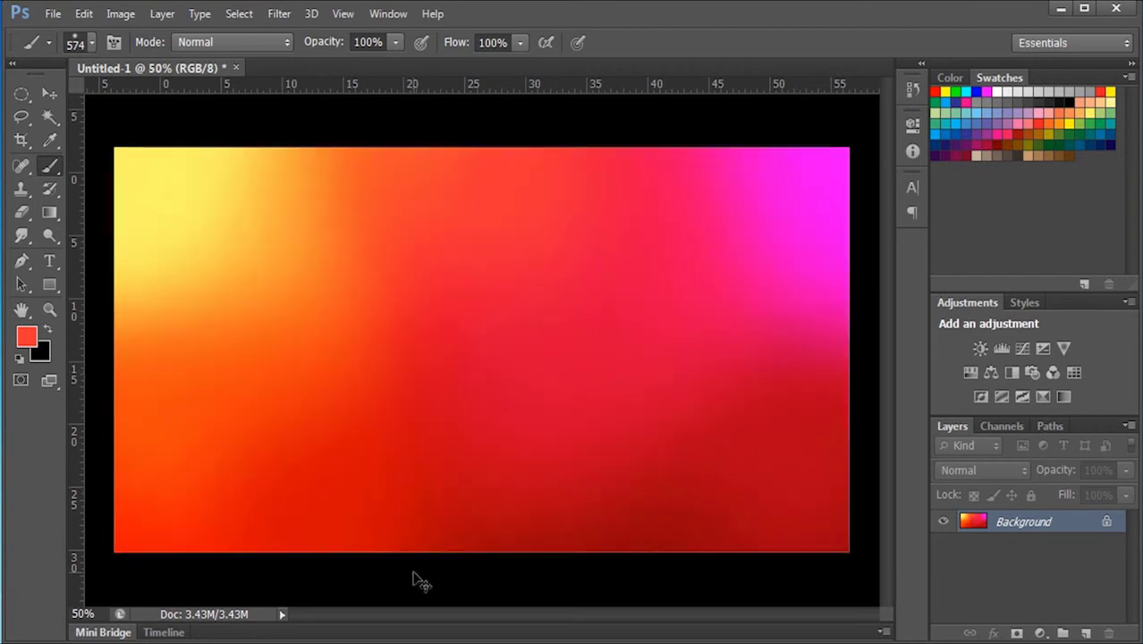
{"action": "scroll", "coordinate": [411, 466], "scroll_direction": "down", "scroll_amount": 1}
{"action": "right_click", "coordinate": [453, 337]}
{"action": "key", "text": "Return"}
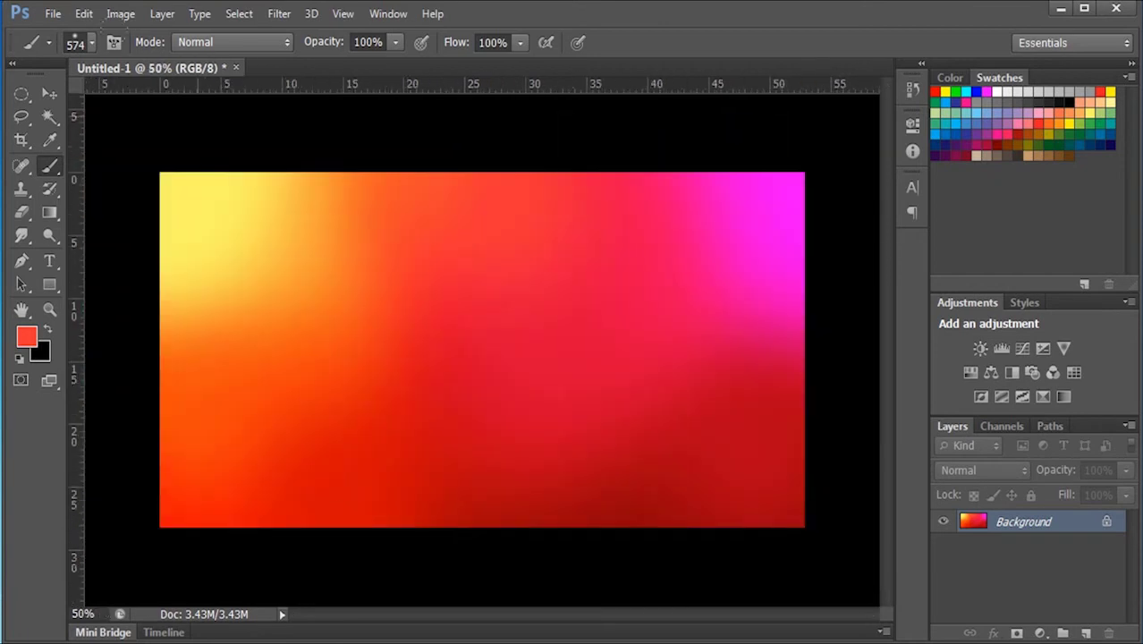
- Create a new 500 × 500 pixel document
{"action": "left_click", "coordinate": [53, 13]}
{"action": "left_click", "coordinate": [36, 34]}
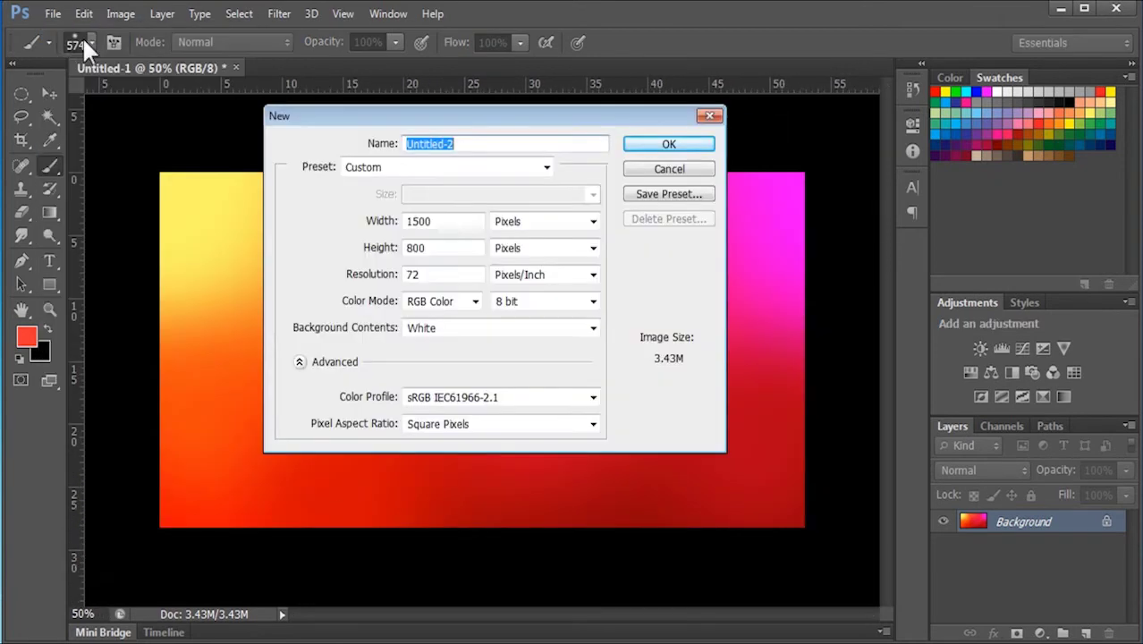
{"action": "double_click", "coordinate": [452, 222]}
{"action": "type", "text": "500"}
{"action": "key", "text": "Tab"}
{"action": "key", "text": "Tab"}
{"action": "type", "text": "50"}
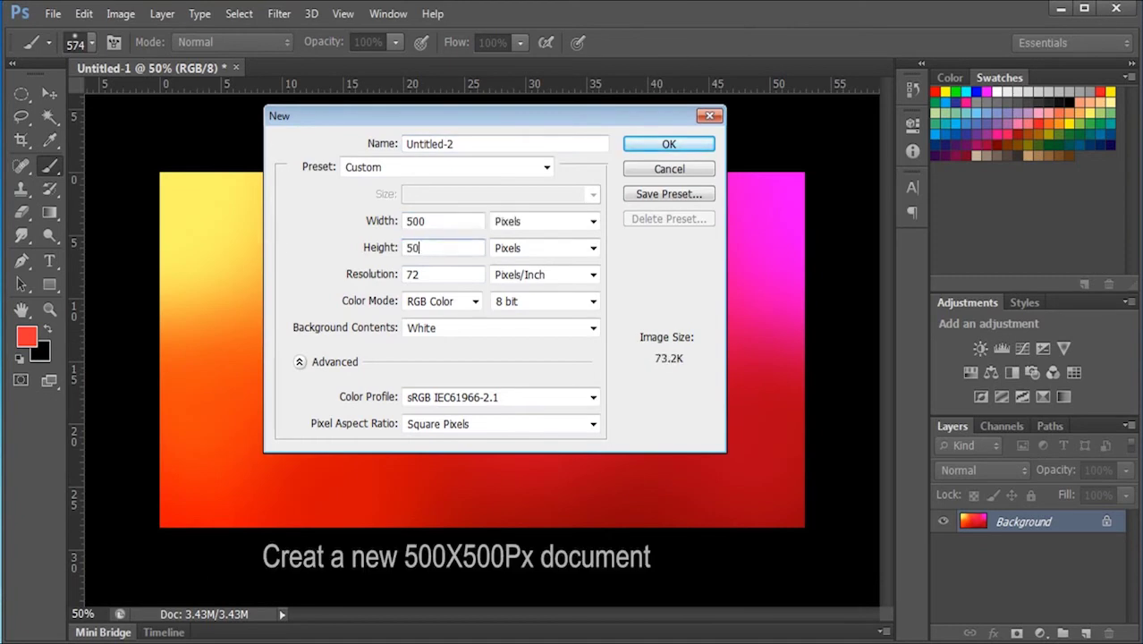
{"action": "key", "text": "Tab"}
{"action": "key", "text": "Return"}
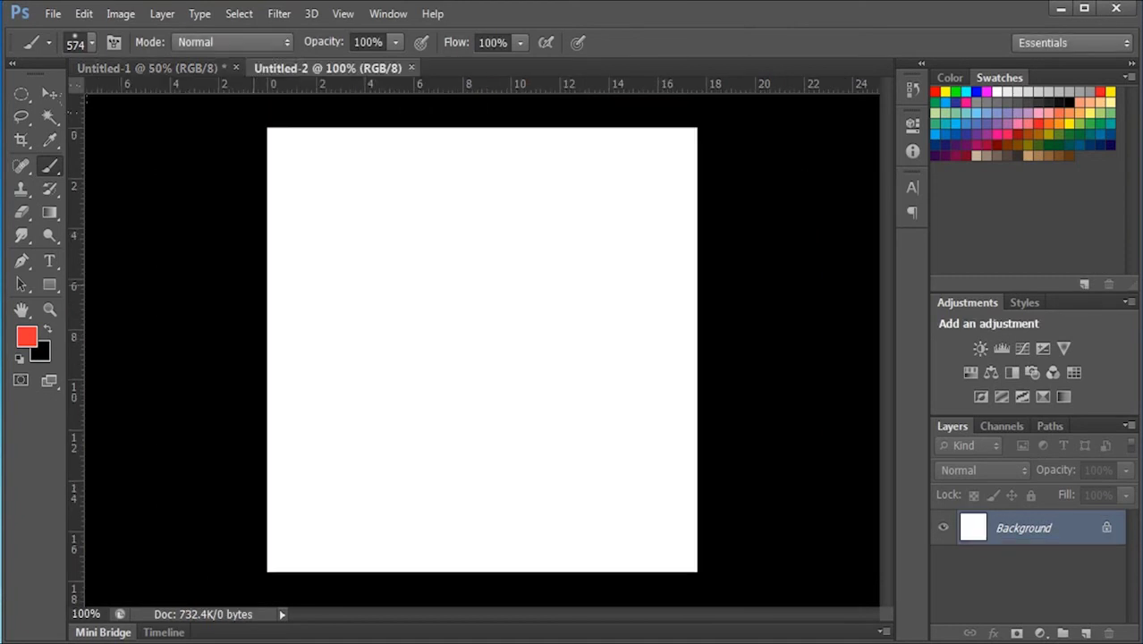
- Choose a hard round brush and draw a large circular selection on a new layer
{"action": "right_click", "coordinate": [566, 367]}
{"action": "left_click", "coordinate": [616, 488]}
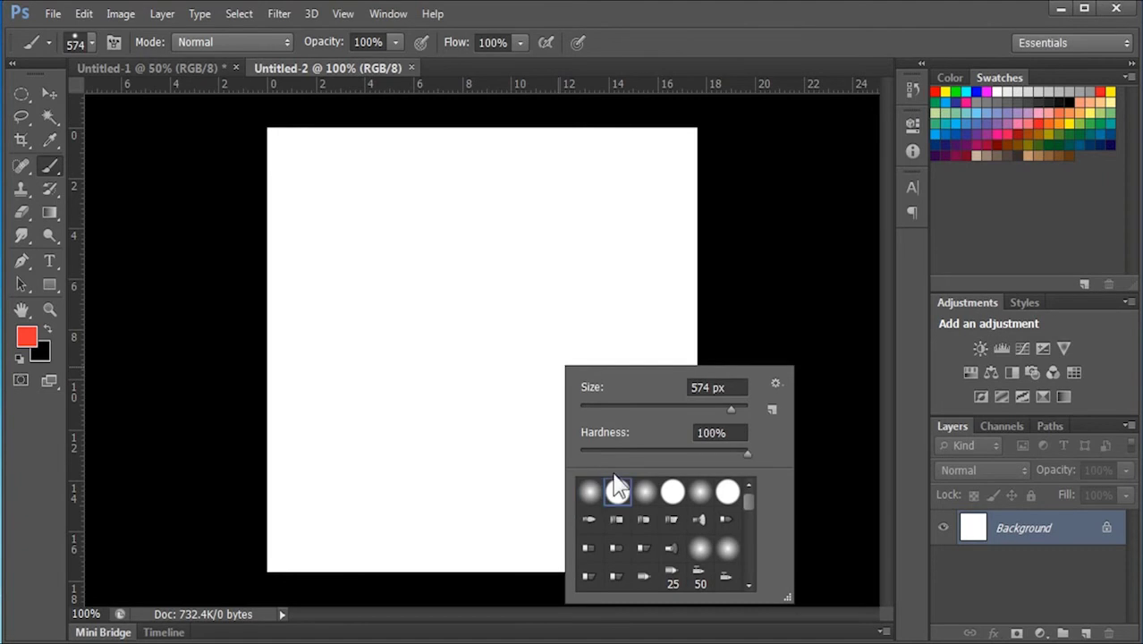
{"action": "left_click", "coordinate": [21, 93]}
{"action": "left_click_drag", "start_coordinate": [351, 189], "coordinate": [676, 532]}
{"action": "left_click_drag", "start_coordinate": [573, 349], "coordinate": [539, 362]}
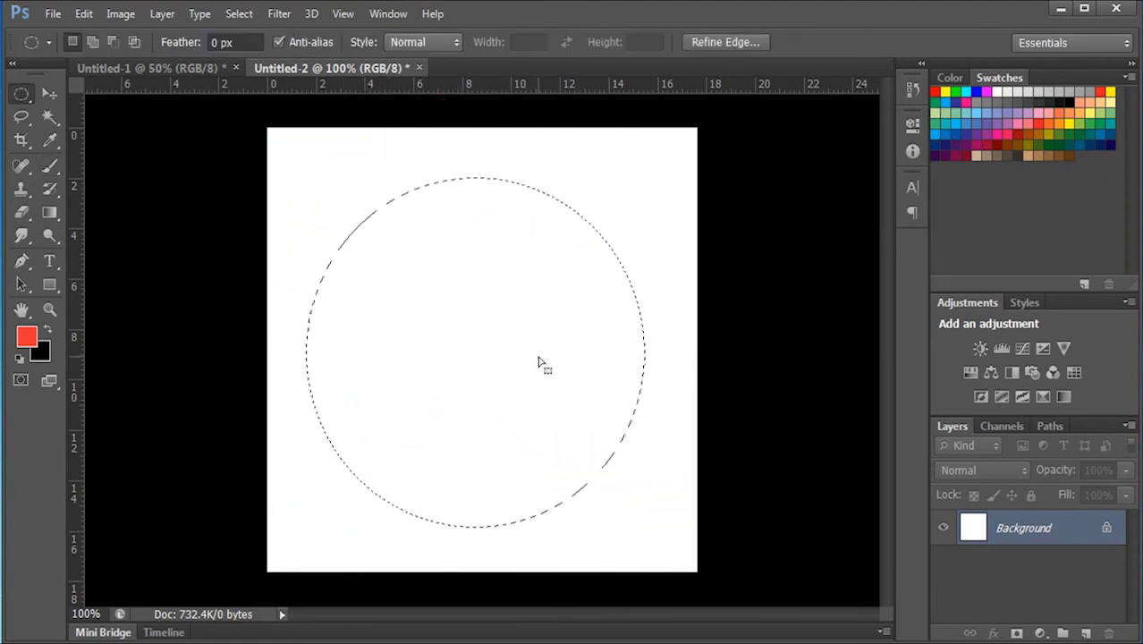
{"action": "key", "text": "ctrl+shift+alt+n"}
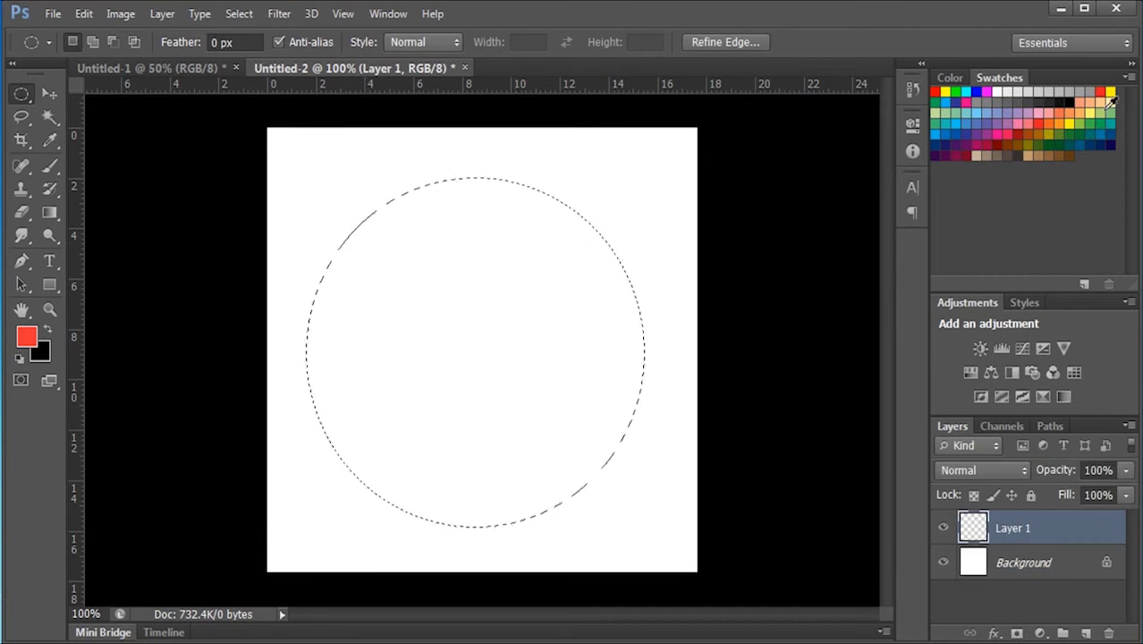
- Set the foreground colour to a darker gold
{"action": "left_click", "coordinate": [1110, 93]}
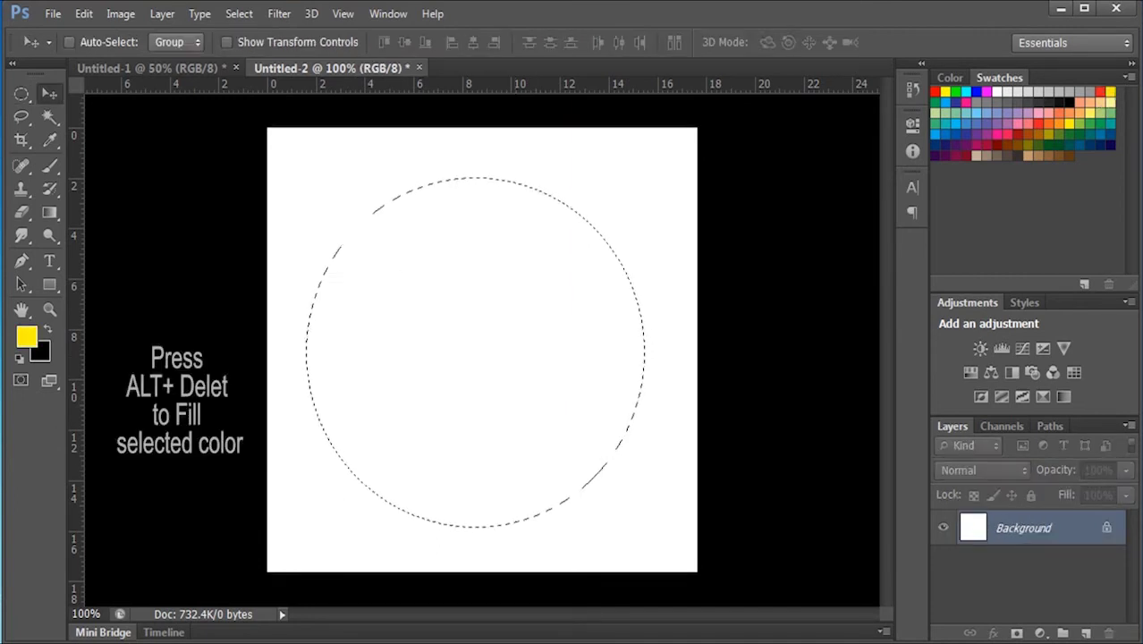
{"action": "left_click", "coordinate": [26, 337]}
{"action": "left_click", "coordinate": [592, 128]}
{"action": "left_click", "coordinate": [592, 139]}
{"action": "left_click_drag", "start_coordinate": [618, 318], "coordinate": [612, 294]}
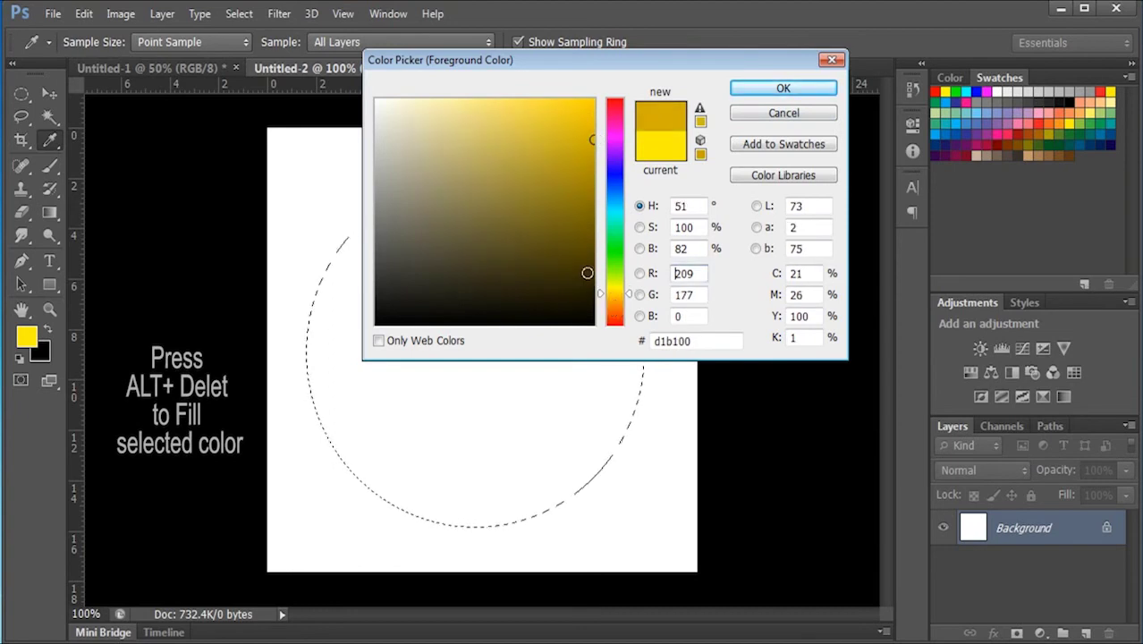
{"action": "left_click", "coordinate": [776, 87]}
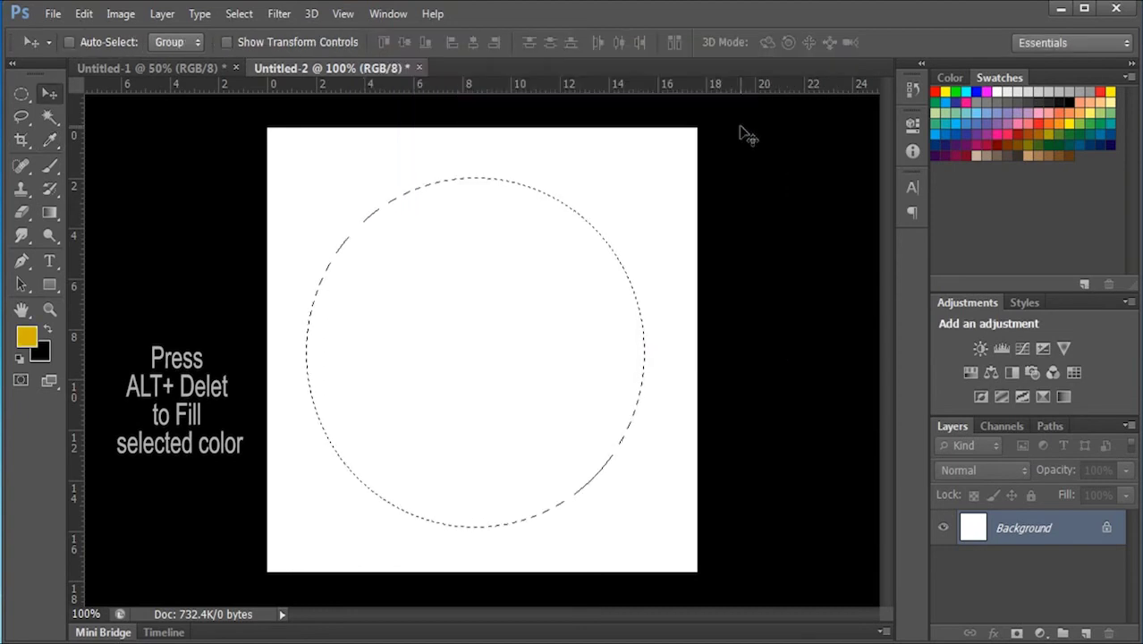
- Fill the circular selection with gold on a new layer and deselect
{"action": "left_click", "coordinate": [1085, 633]}
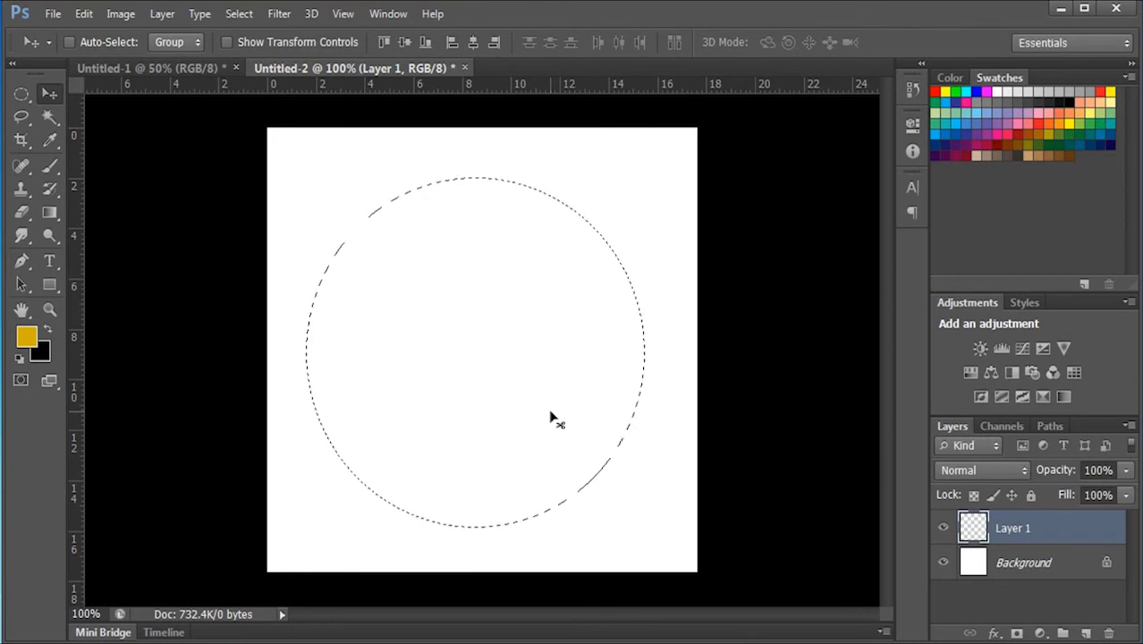
{"action": "key", "text": "alt+BackSpace"}
{"action": "key", "text": "ctrl+d"}
{"action": "right_click", "coordinate": [417, 317]}
{"action": "left_click", "coordinate": [352, 291]}
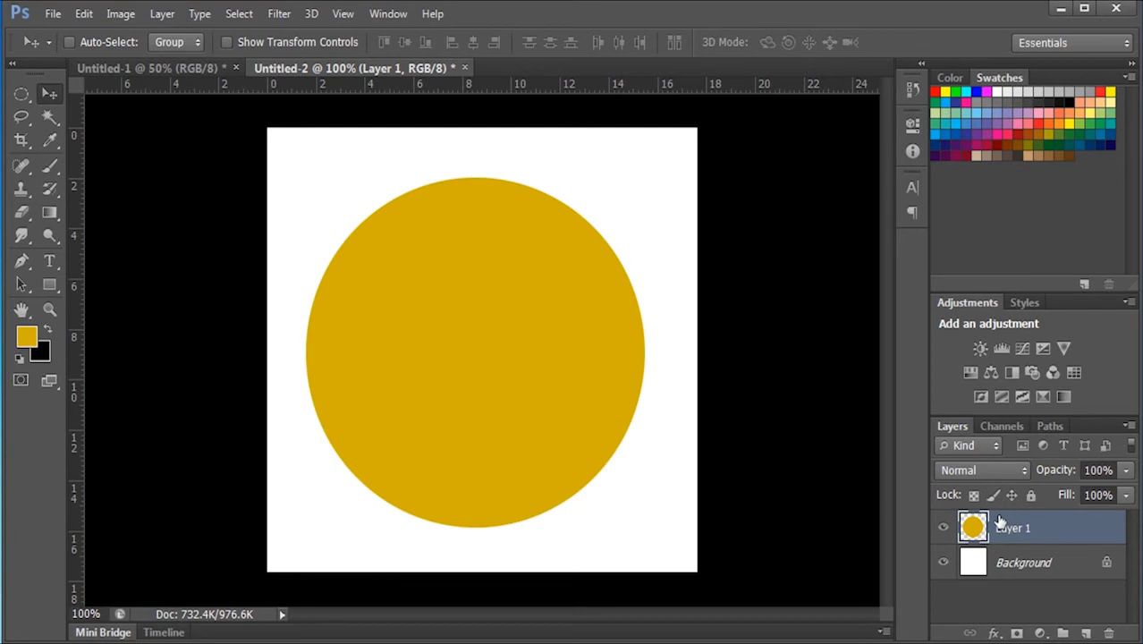
- Draw a smaller circular selection inside the coin and add a new layer
{"action": "left_click", "coordinate": [22, 93]}
{"action": "left_click_drag", "start_coordinate": [401, 263], "coordinate": [484, 397]}
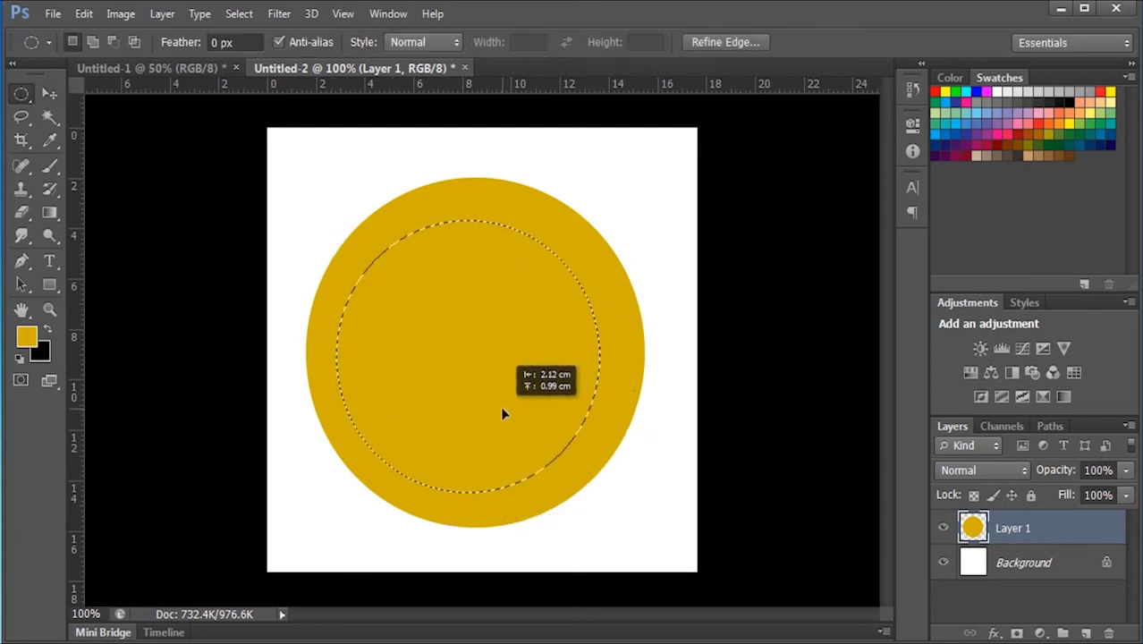
{"action": "left_click_drag", "start_coordinate": [484, 396], "coordinate": [516, 408]}
{"action": "left_click_drag", "start_coordinate": [516, 322], "coordinate": [510, 322]}
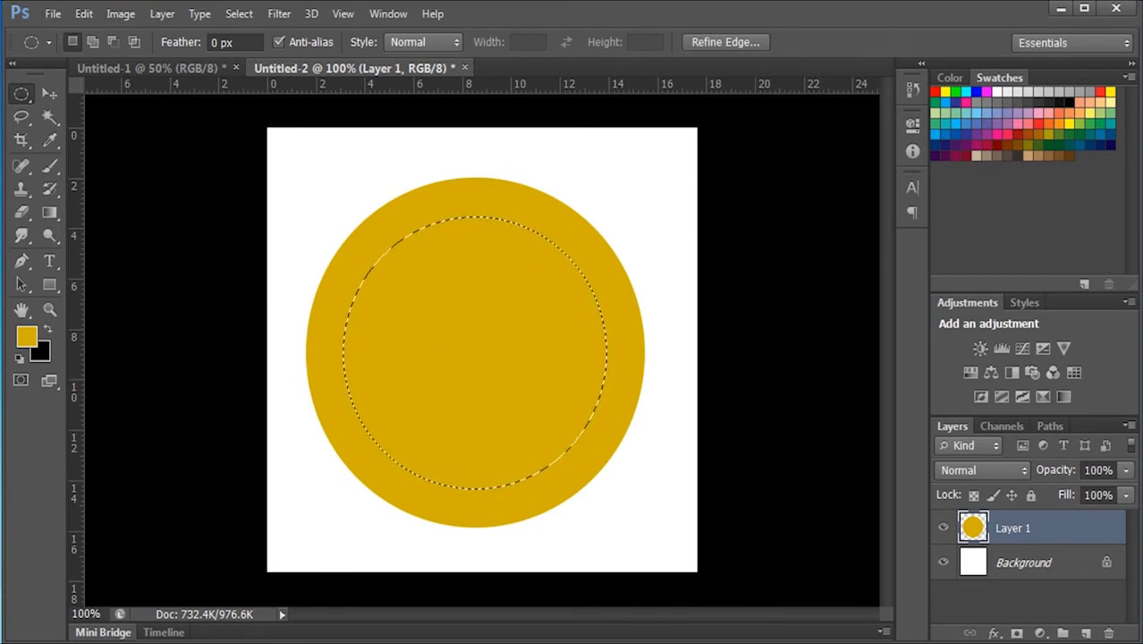
{"action": "key", "text": "ctrl+shift+alt+n"}
- Stroke the selection 5 px inside with a darker gold, then deselect
{"action": "left_click", "coordinate": [83, 13]}
{"action": "left_click", "coordinate": [102, 285]}
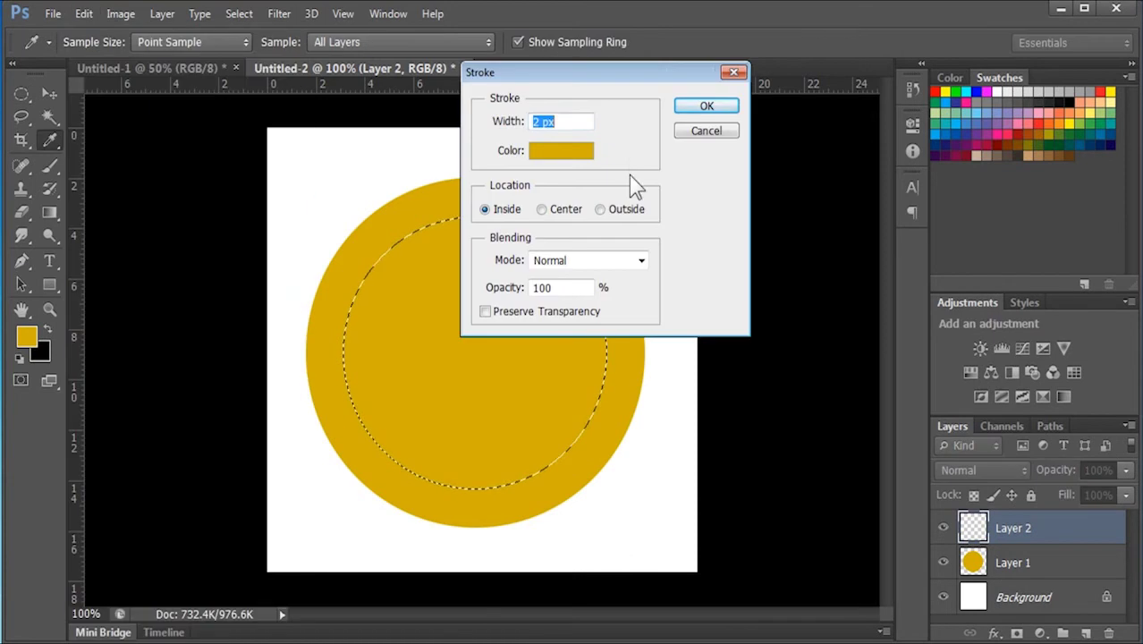
{"action": "type", "text": "5"}
{"action": "left_click", "coordinate": [561, 150]}
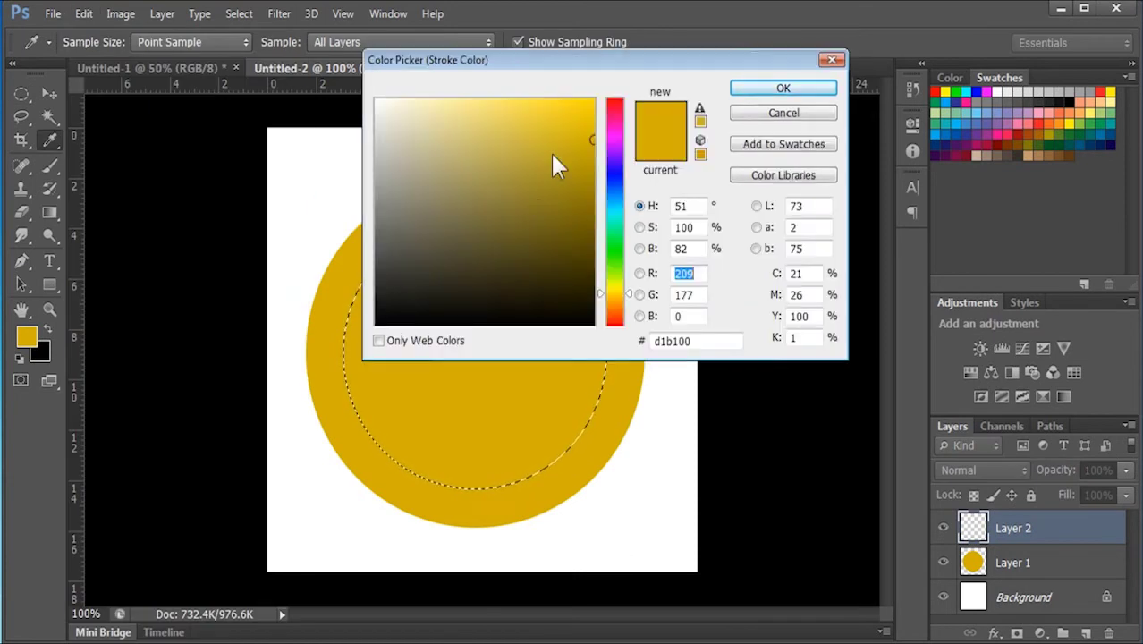
{"action": "left_click", "coordinate": [593, 197]}
{"action": "left_click", "coordinate": [735, 90]}
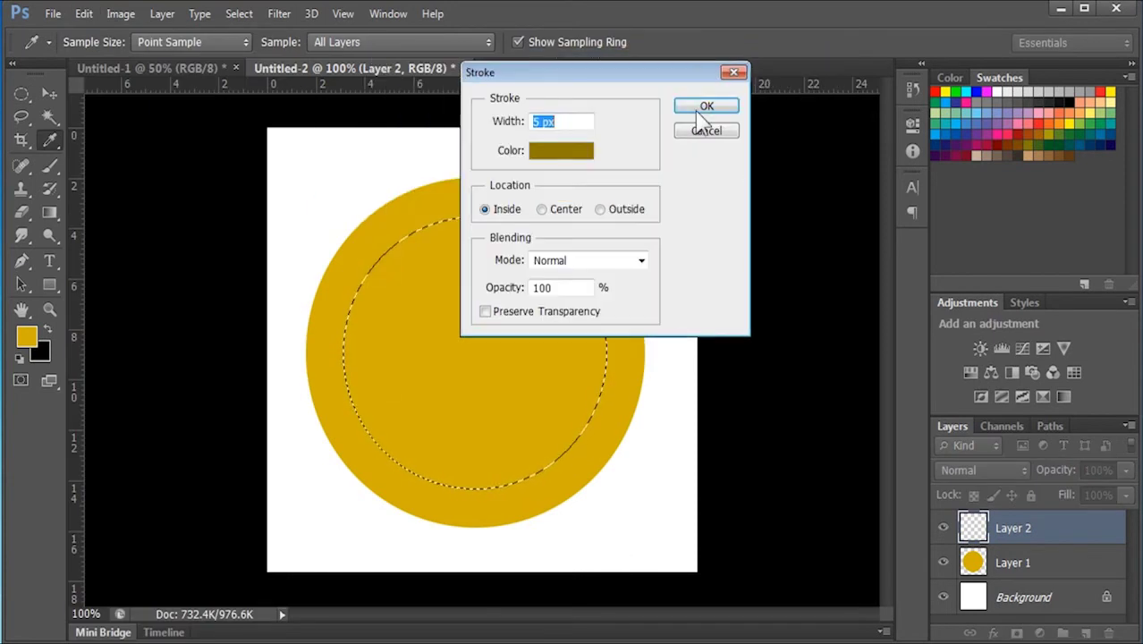
{"action": "left_click", "coordinate": [706, 108]}
{"action": "key", "text": "ctrl+d"}
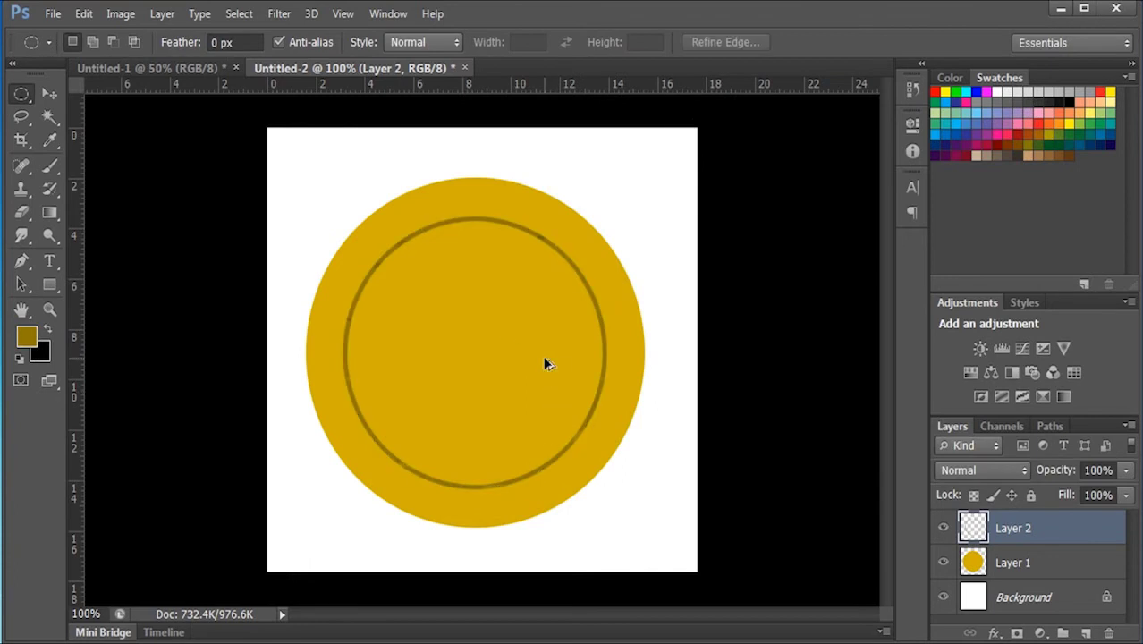
- Scale the ring up to about 110%
{"action": "key", "text": "ctrl+t"}
{"action": "left_click_drag", "start_coordinate": [608, 215], "coordinate": [621, 202]}
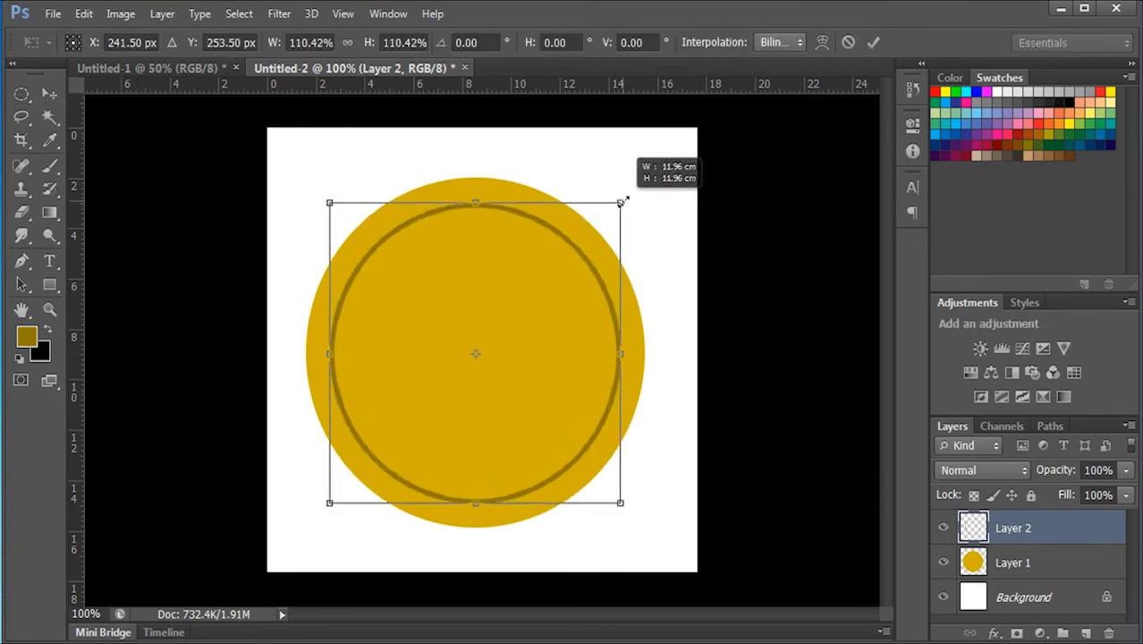
{"action": "key", "text": "Return"}
- Centre the ring on the coin by aligning both layers
{"action": "key", "text": "v"}
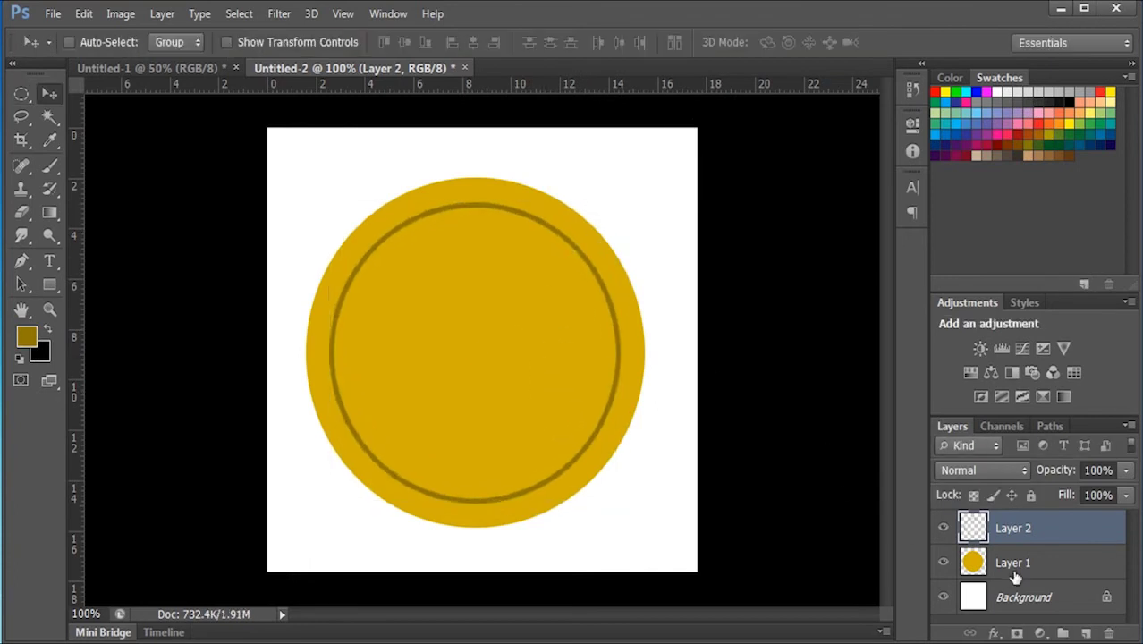
{"action": "left_click", "coordinate": [1014, 563]}
{"action": "left_click", "coordinate": [1013, 528], "text": "ctrl"}
{"action": "left_click", "coordinate": [473, 42]}
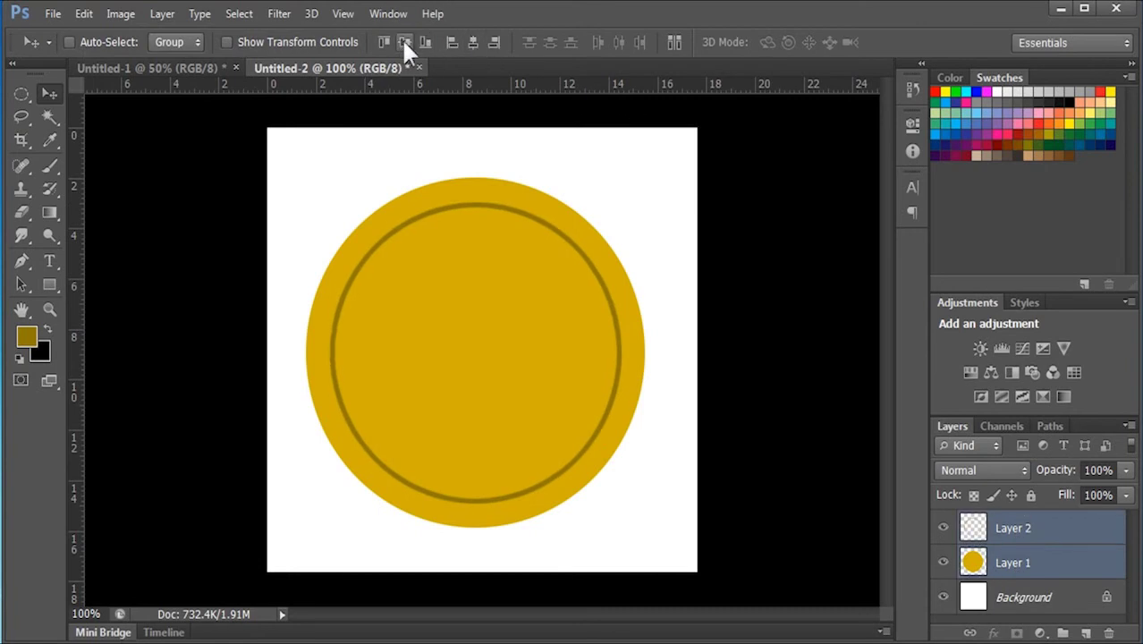
{"action": "right_click", "coordinate": [478, 331]}
{"action": "left_click", "coordinate": [514, 320]}
{"action": "left_click", "coordinate": [991, 530]}
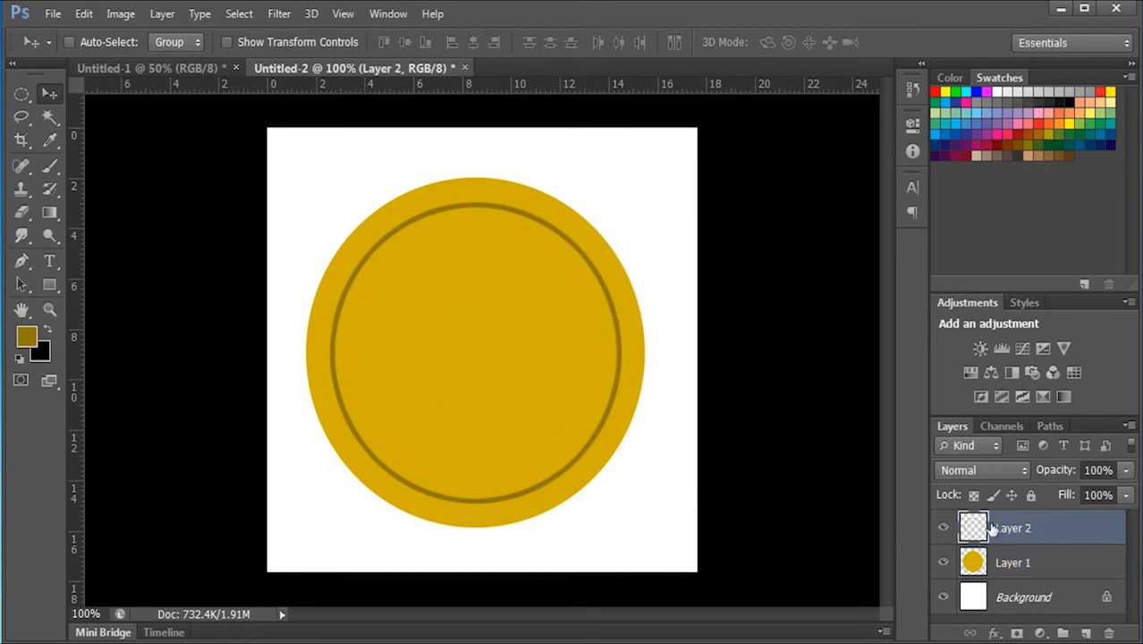
- Give the ring layer a Bevel & Emboss with depth 215% and size 10 px
{"action": "double_click", "coordinate": [1072, 529]}
{"action": "left_click", "coordinate": [739, 350]}
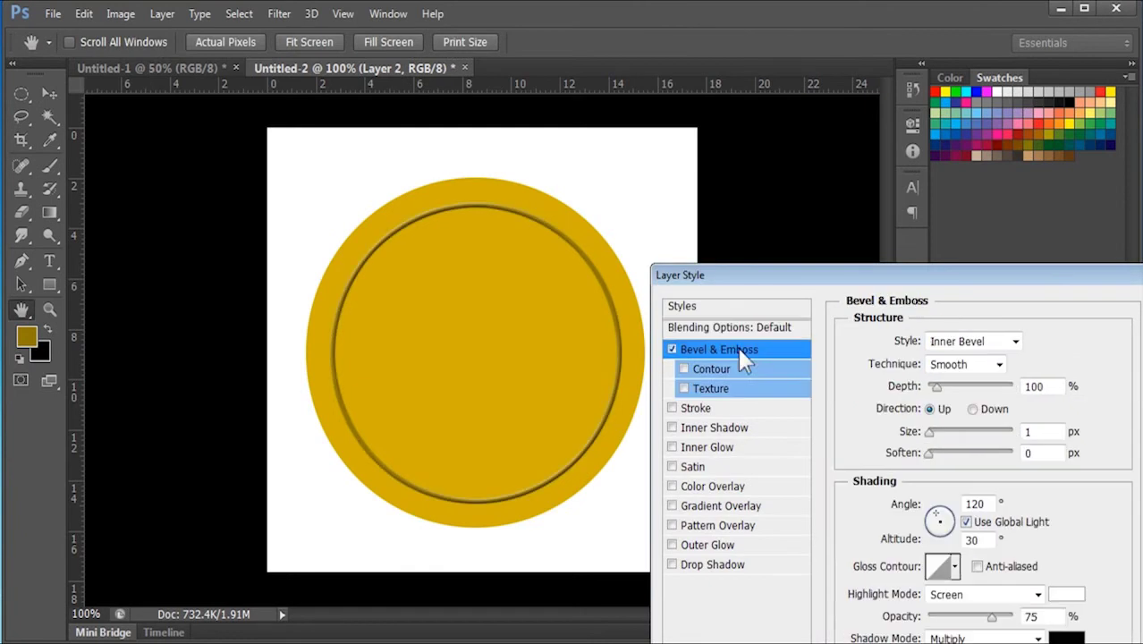
{"action": "left_click", "coordinate": [951, 388]}
{"action": "left_click_drag", "start_coordinate": [931, 432], "coordinate": [936, 432]}
{"action": "left_click", "coordinate": [947, 386]}
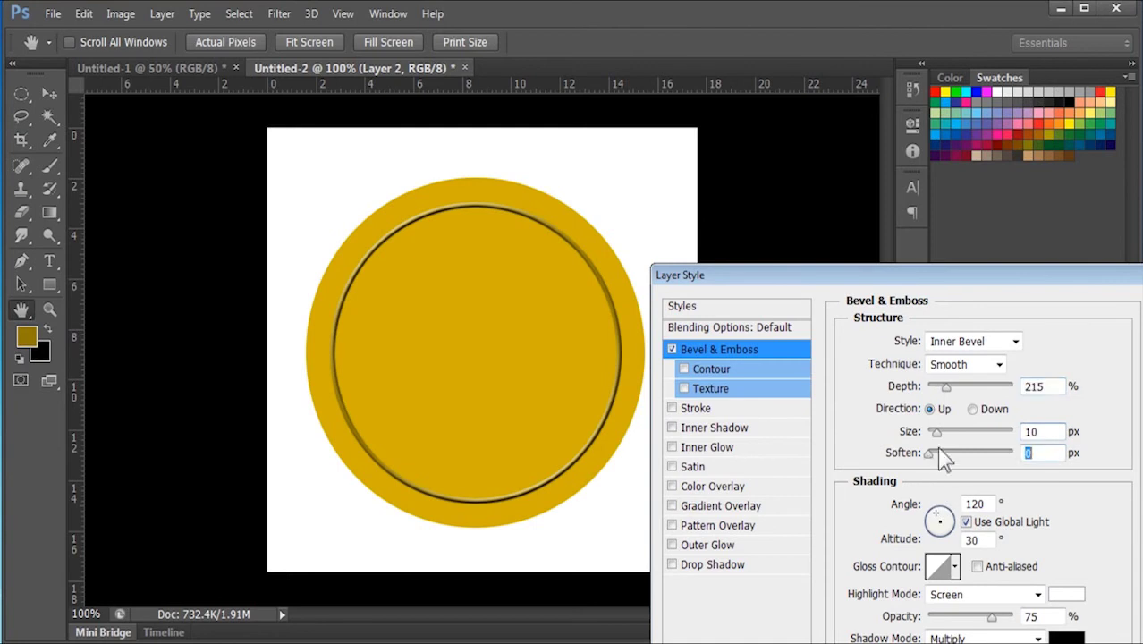
{"action": "key", "text": "Return"}
- Duplicate the bevelled ring and shrink the copy to about 87% inside it
{"action": "key", "text": "ctrl+j"}
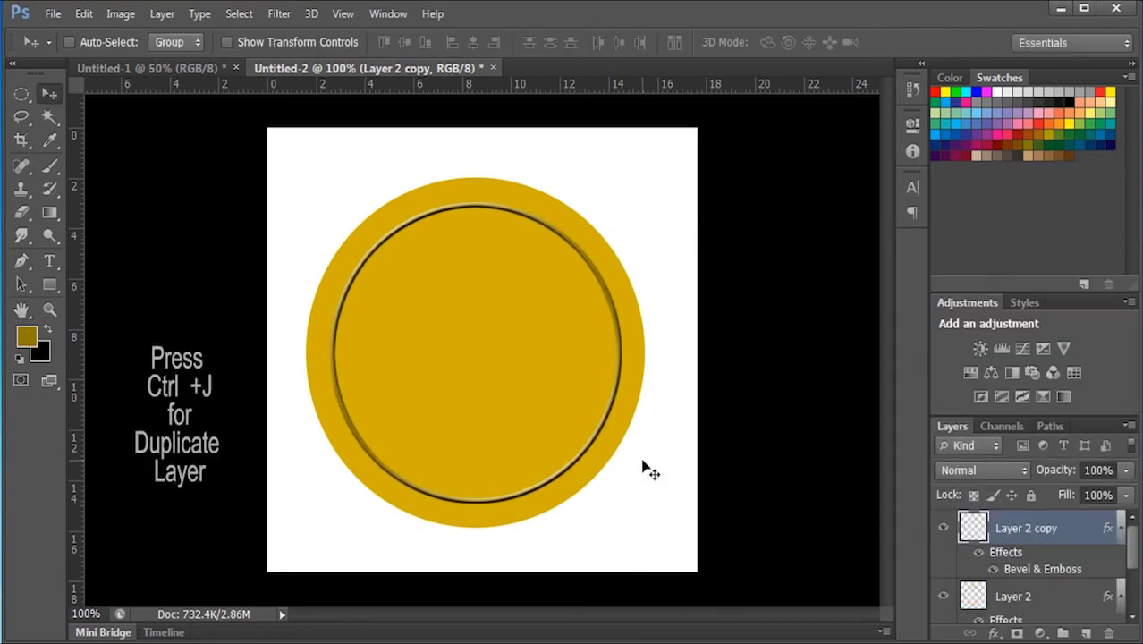
{"action": "key", "text": "ctrl+t"}
{"action": "left_click_drag", "start_coordinate": [623, 201], "coordinate": [608, 214]}
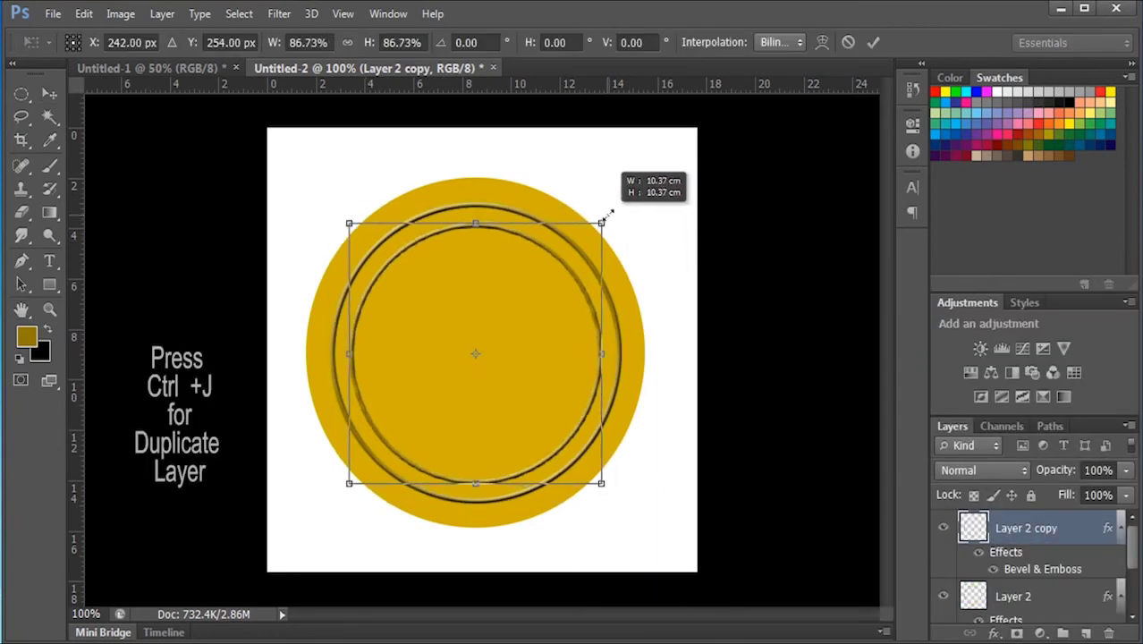
{"action": "key", "text": "Return"}
{"action": "key", "text": "ctrl+minus"}
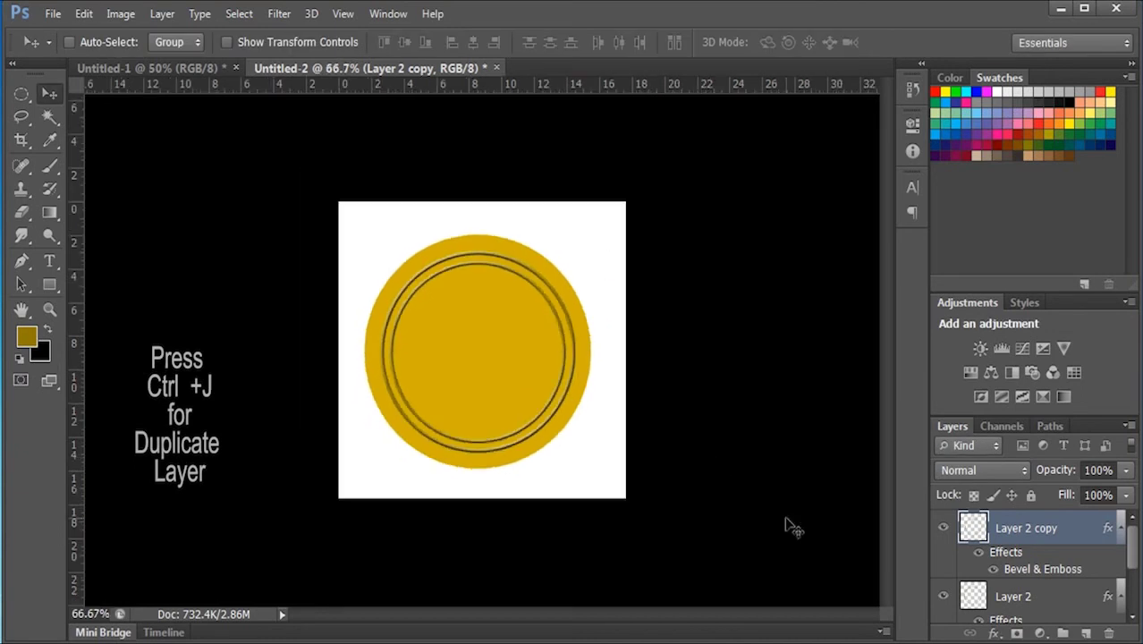
{"action": "scroll", "coordinate": [1015, 573], "scroll_direction": "down", "scroll_amount": 2}
{"action": "left_click", "coordinate": [1010, 595]}
{"action": "scroll", "coordinate": [1009, 590], "scroll_direction": "down", "scroll_amount": 1}
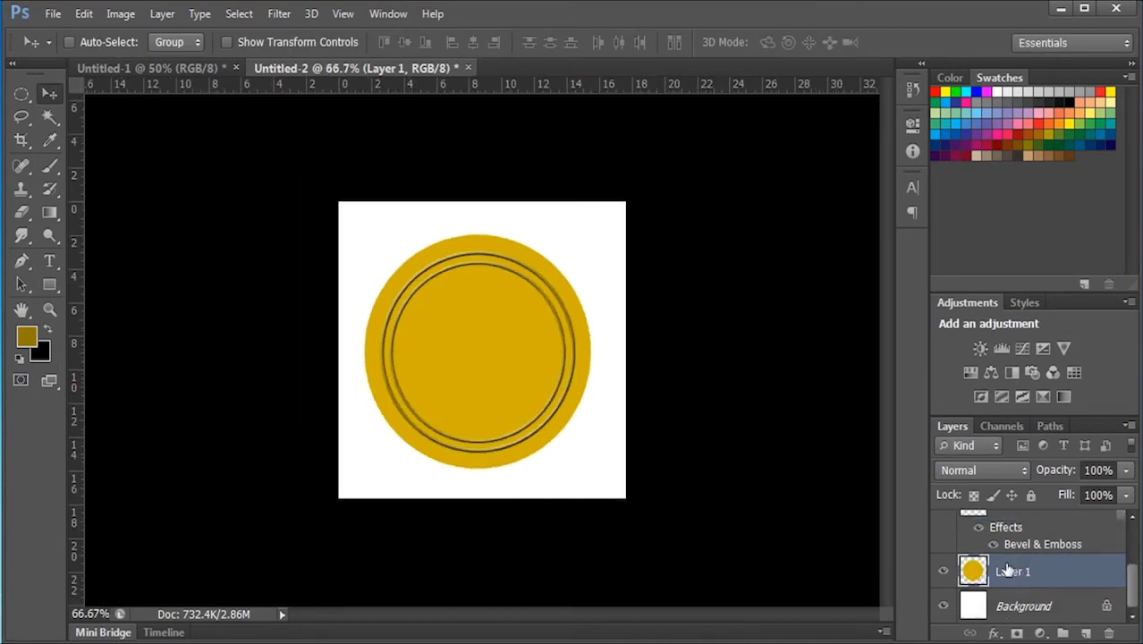
- Set up a fully soft (0% hardness) brush enlarged to 224 px over the coin
{"action": "key", "text": "b"}
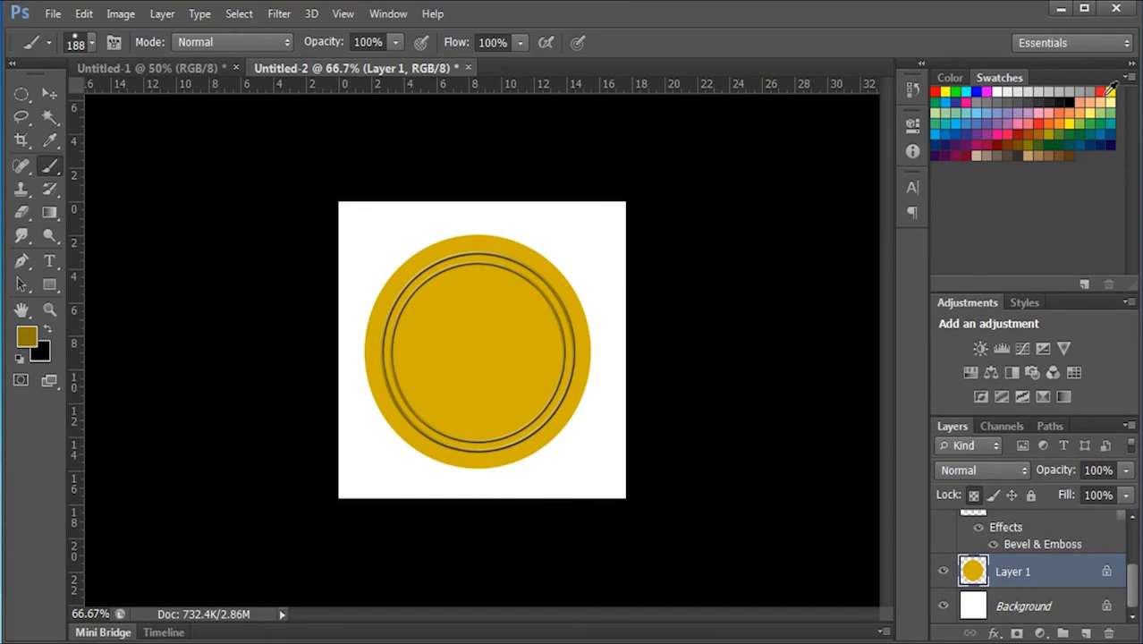
{"action": "key", "text": "bracketleft"}
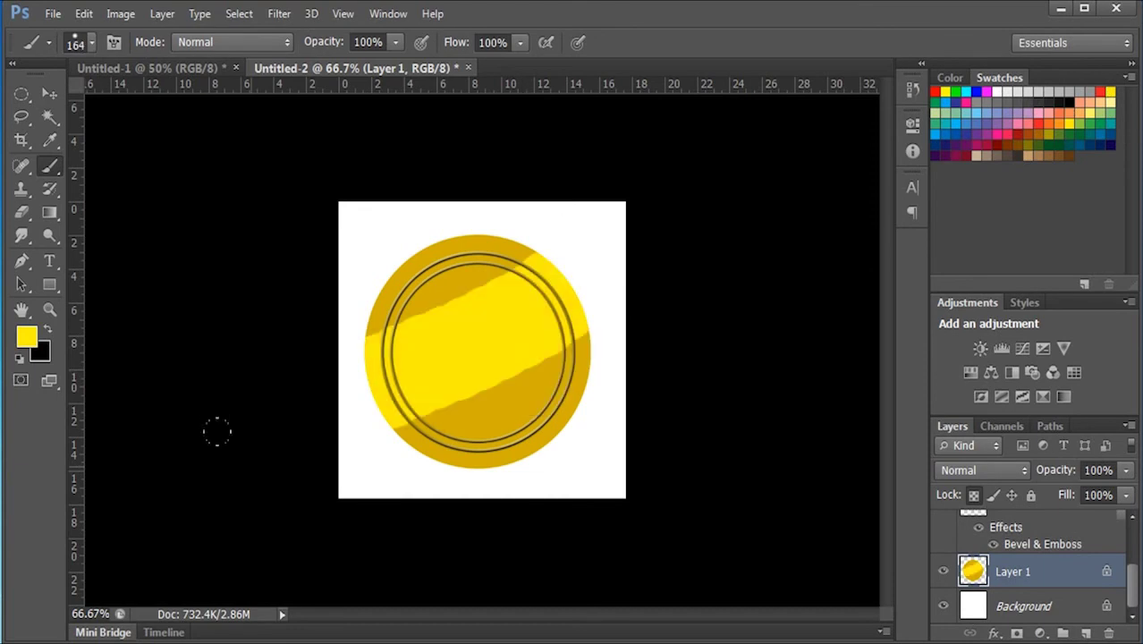
{"action": "right_click", "coordinate": [501, 340]}
{"action": "left_click_drag", "start_coordinate": [694, 425], "coordinate": [518, 424]}
{"action": "key", "text": "Return"}
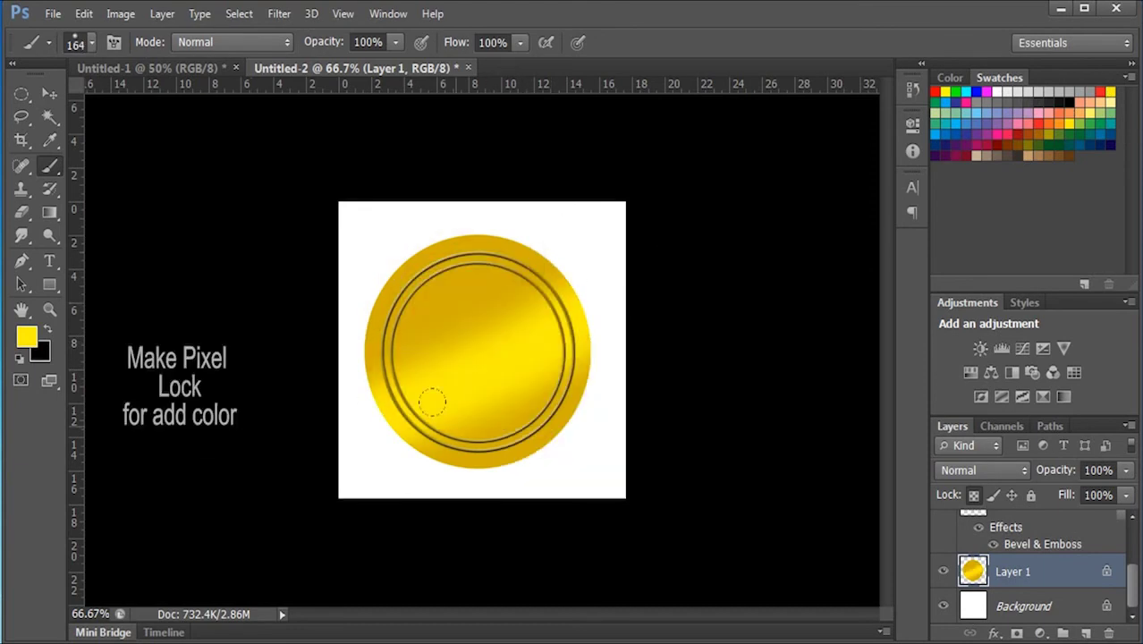
{"action": "left_click_drag", "start_coordinate": [546, 344], "coordinate": [555, 344]}
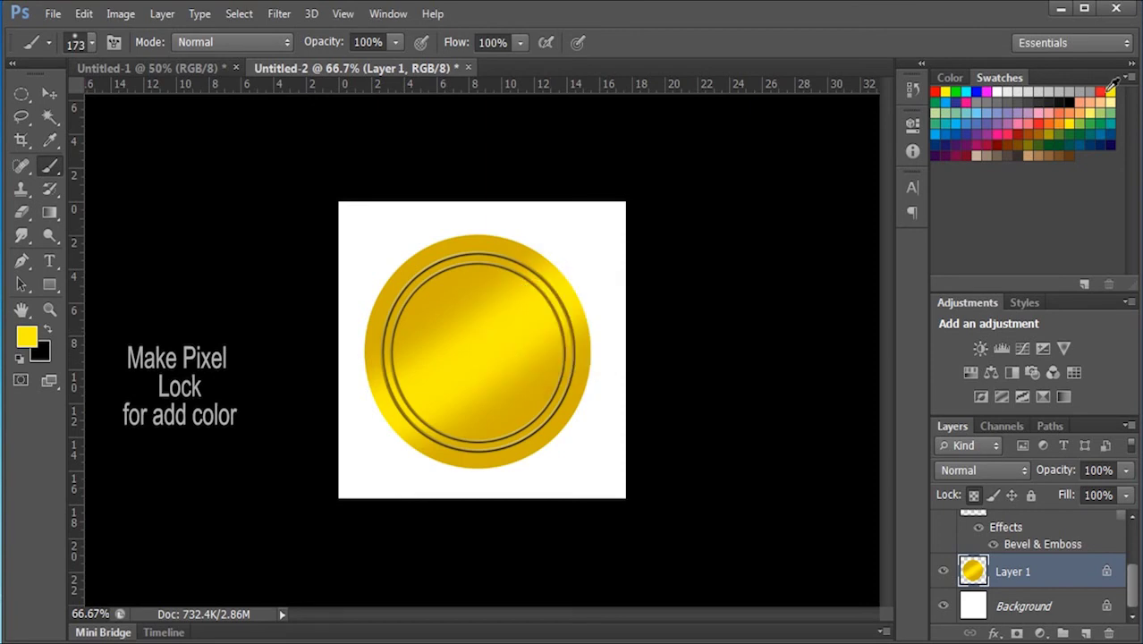
{"action": "left_click_drag", "start_coordinate": [443, 414], "coordinate": [474, 414]}
{"action": "key", "text": "ctrl+plus"}
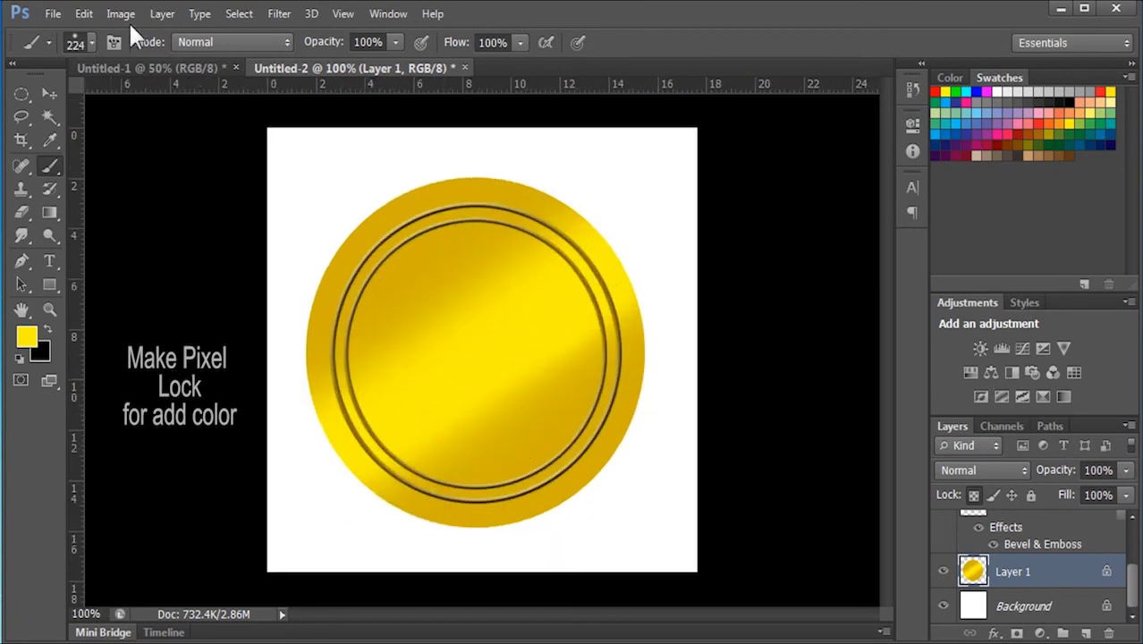
- Define the coin as a new brush preset
{"action": "left_click", "coordinate": [83, 13]}
{"action": "left_click", "coordinate": [134, 420]}
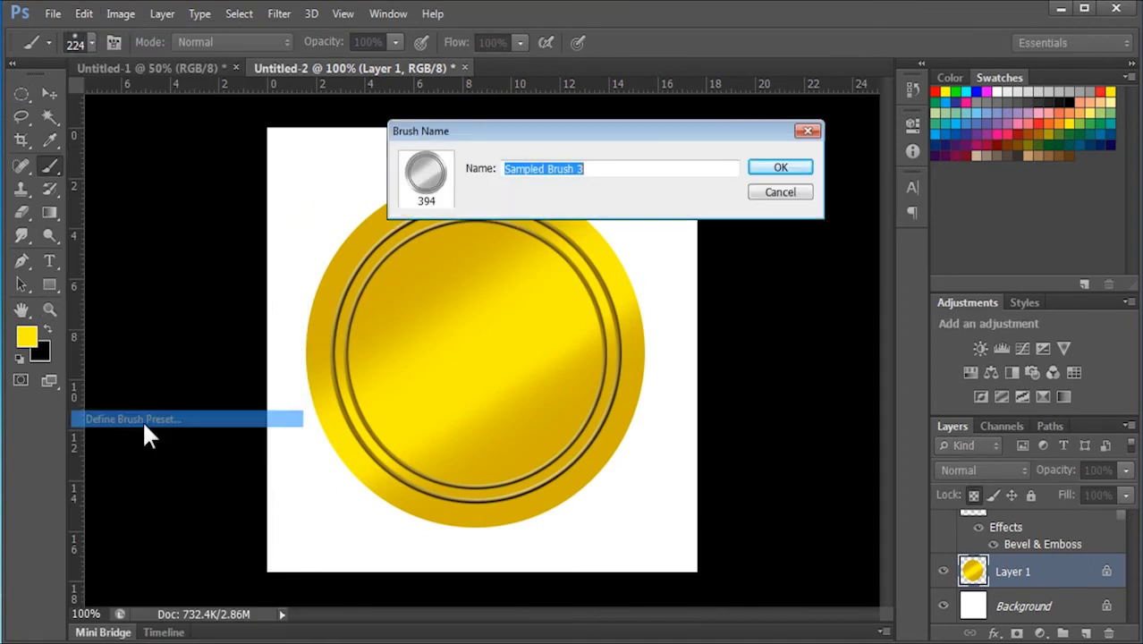
{"action": "left_click", "coordinate": [781, 167]}
- In the gradient document, select the coin brush and add an empty layer
{"action": "left_click", "coordinate": [146, 68]}
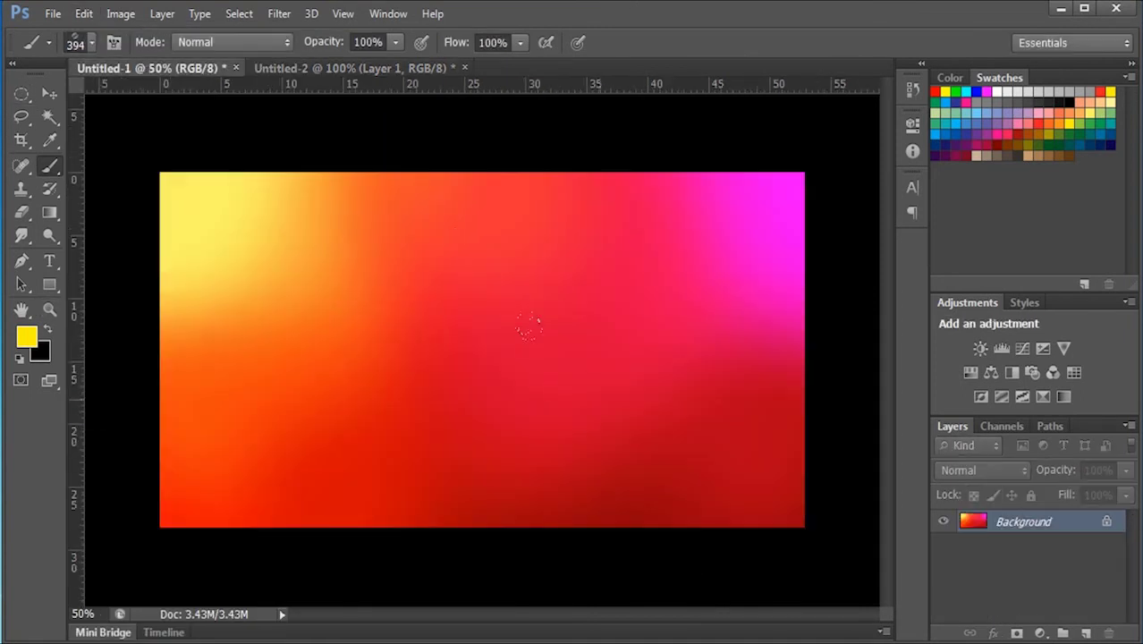
{"action": "right_click", "coordinate": [417, 241]}
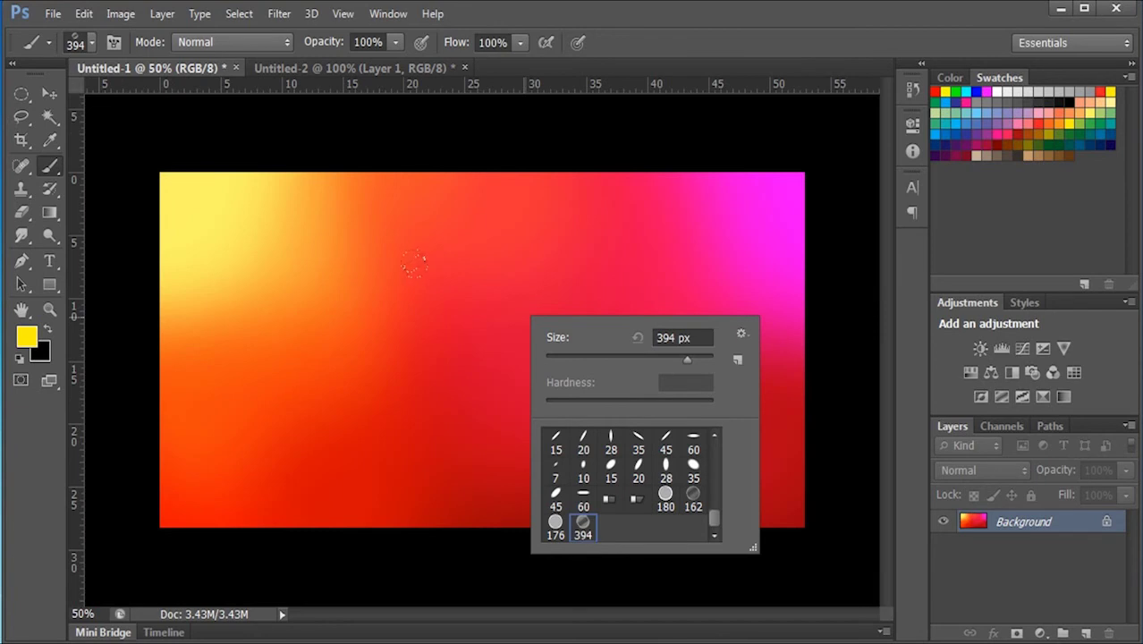
{"action": "key", "text": "Escape"}
{"action": "key", "text": "ctrl+minus"}
{"action": "left_click", "coordinate": [1086, 633]}
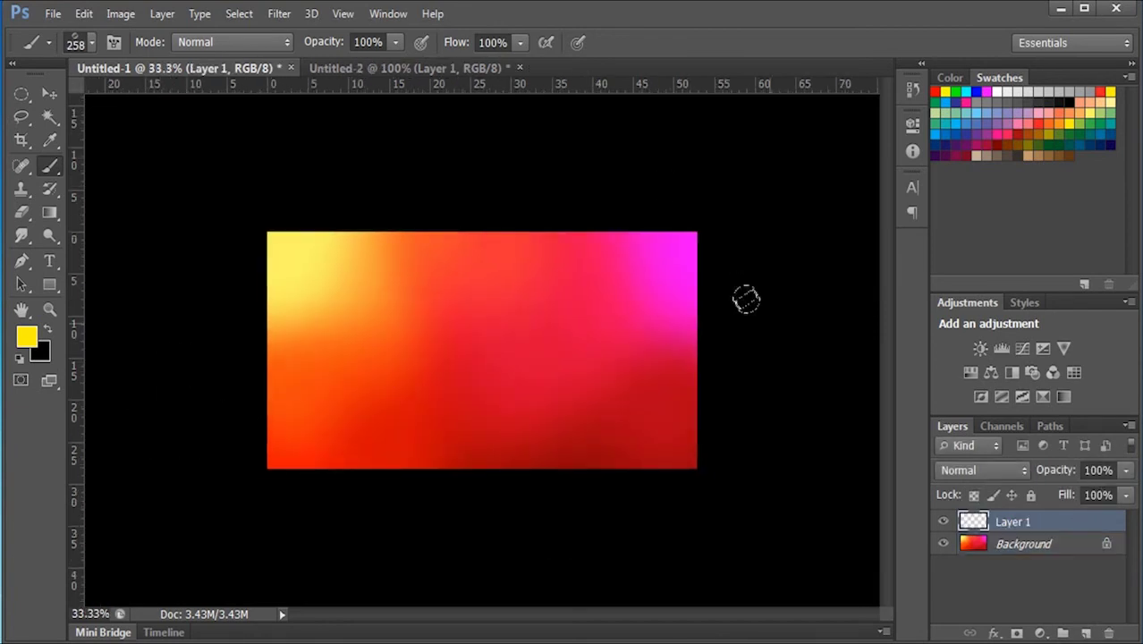
- Enable Shape Dynamics with full size jitter and Scattering at 1000%
{"action": "key", "text": "F5"}
{"action": "left_click", "coordinate": [779, 176]}
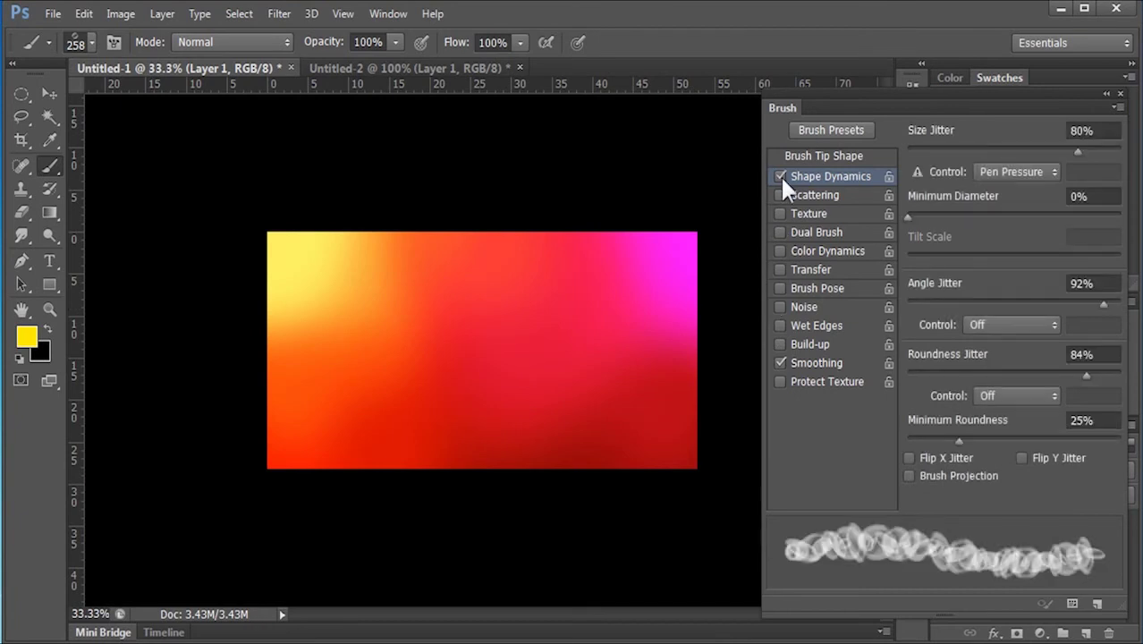
{"action": "left_click_drag", "start_coordinate": [998, 150], "coordinate": [1139, 143]}
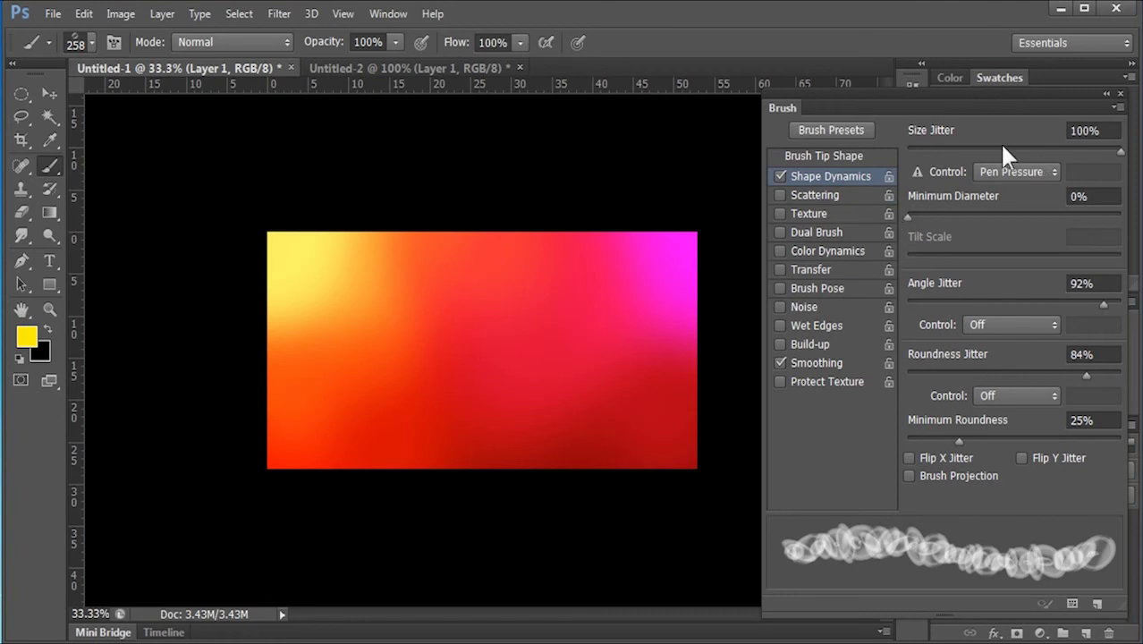
{"action": "left_click", "coordinate": [816, 197]}
{"action": "left_click_drag", "start_coordinate": [1017, 150], "coordinate": [1138, 170]}
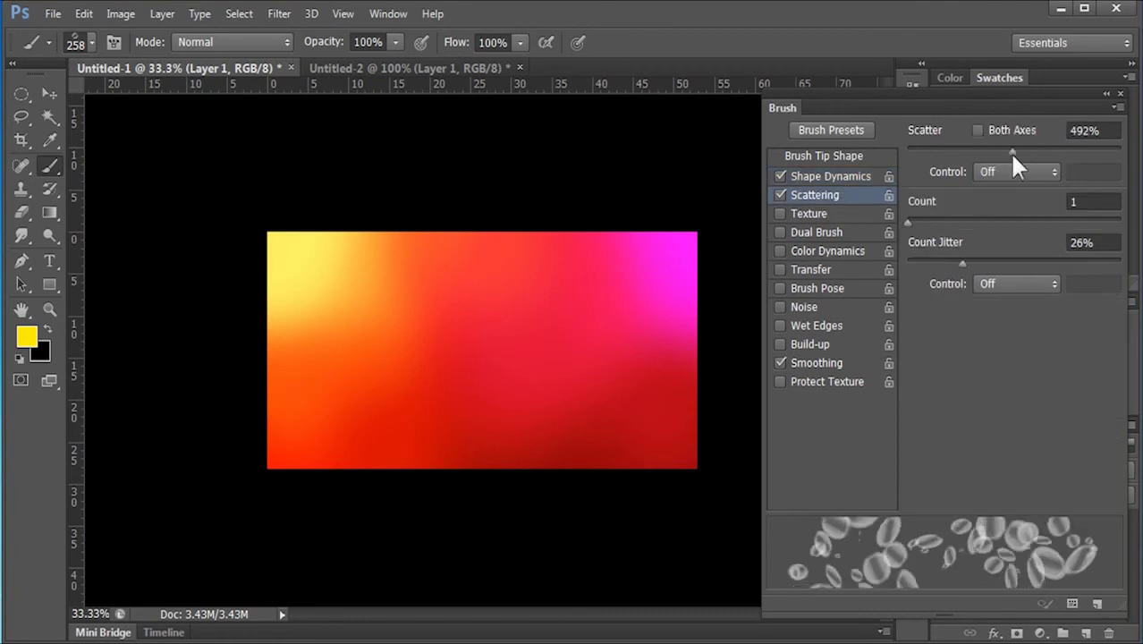
{"action": "left_click_drag", "start_coordinate": [938, 221], "coordinate": [911, 222]}
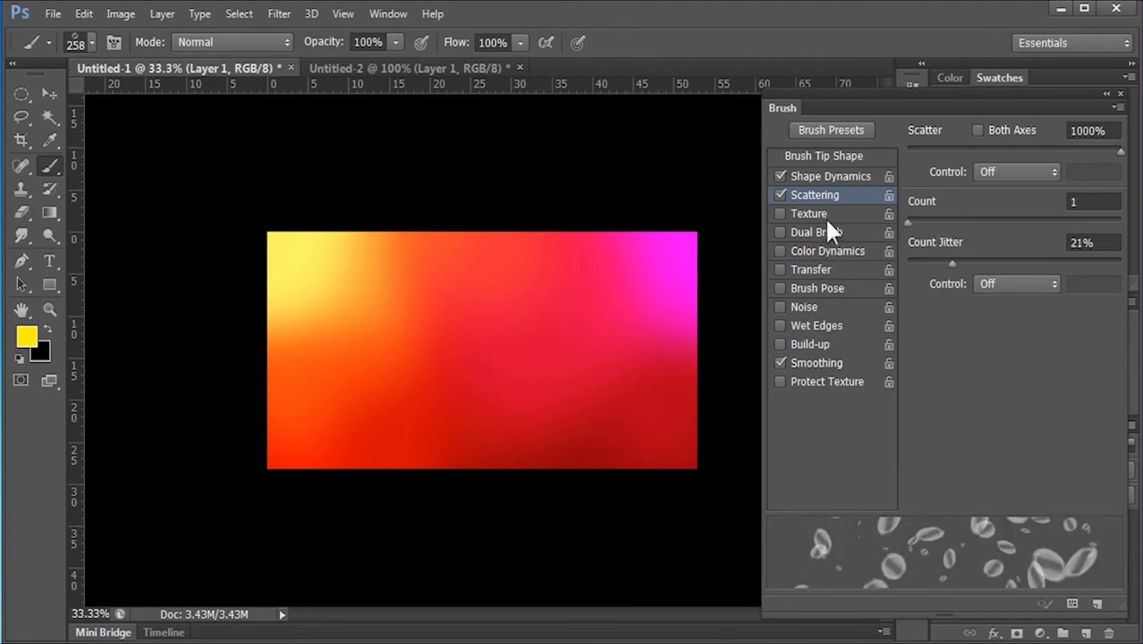
- Set angle jitter to 100% and minimum roundness to 42%, keeping size jitter at 100%
{"action": "left_click", "coordinate": [828, 175]}
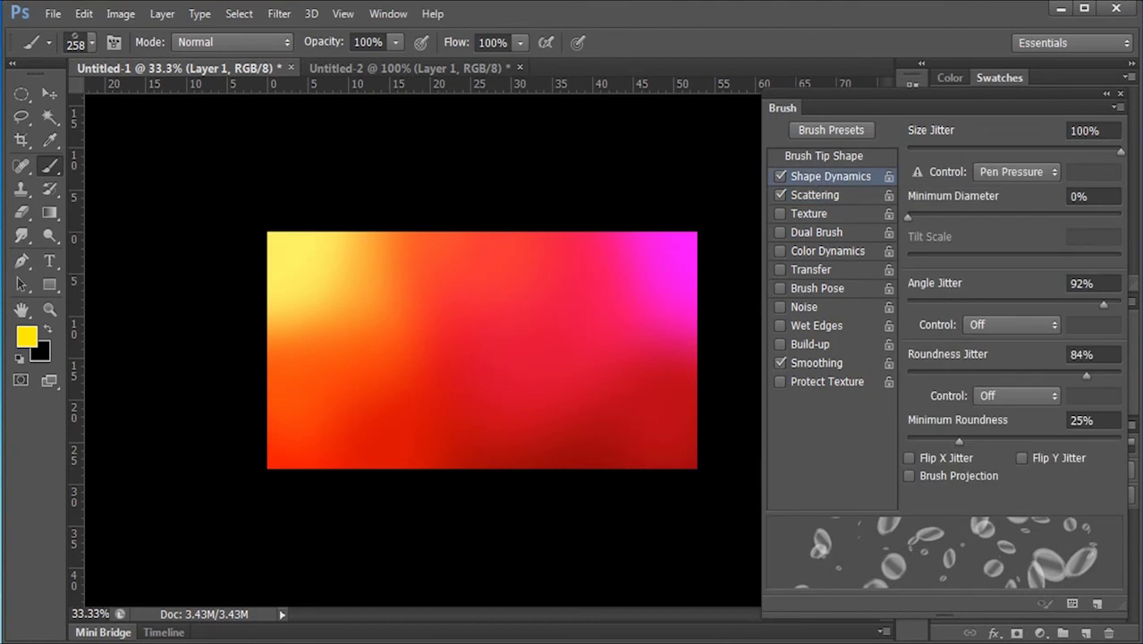
{"action": "mouse_move", "coordinate": [1021, 305]}
{"action": "left_mouse_down"}
{"action": "mouse_move", "coordinate": [1122, 333]}
{"action": "mouse_move", "coordinate": [1085, 303]}
{"action": "mouse_move", "coordinate": [1140, 238]}
{"action": "left_mouse_up"}
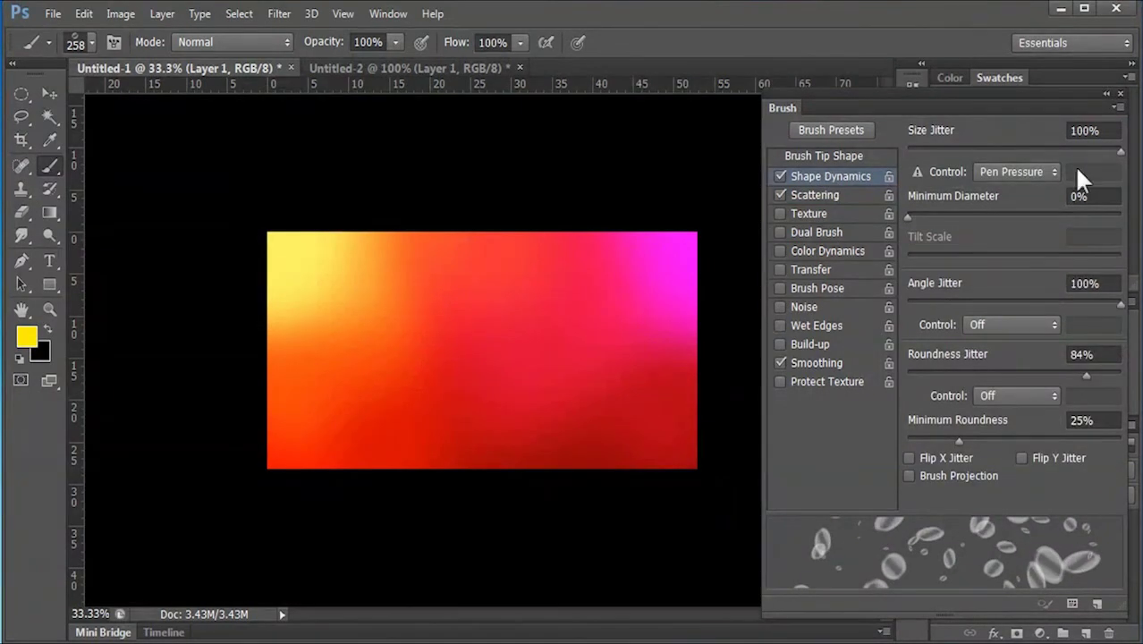
{"action": "left_click_drag", "start_coordinate": [1107, 152], "coordinate": [1124, 150]}
{"action": "mouse_move", "coordinate": [963, 438]}
{"action": "left_mouse_down"}
{"action": "mouse_move", "coordinate": [1011, 433]}
{"action": "mouse_move", "coordinate": [994, 429]}
{"action": "left_mouse_up"}
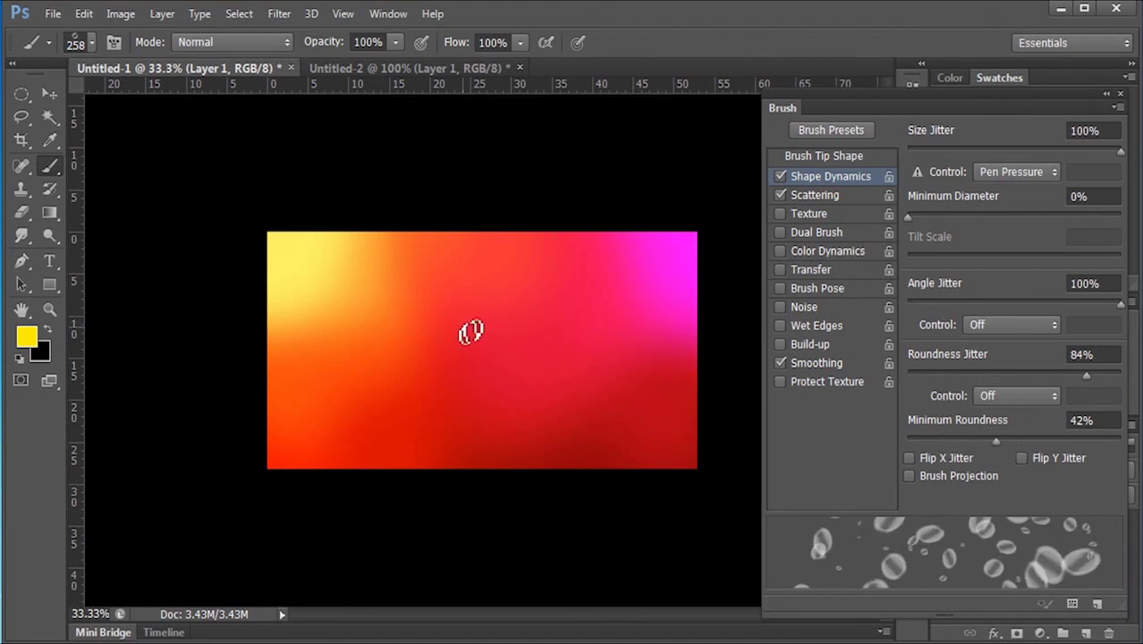
- Set the foreground colour to white and close the brush settings panel
{"action": "mouse_move", "coordinate": [401, 314]}
{"action": "left_mouse_down"}
{"action": "mouse_move", "coordinate": [423, 392]}
{"action": "mouse_move", "coordinate": [461, 386]}
{"action": "left_mouse_up"}
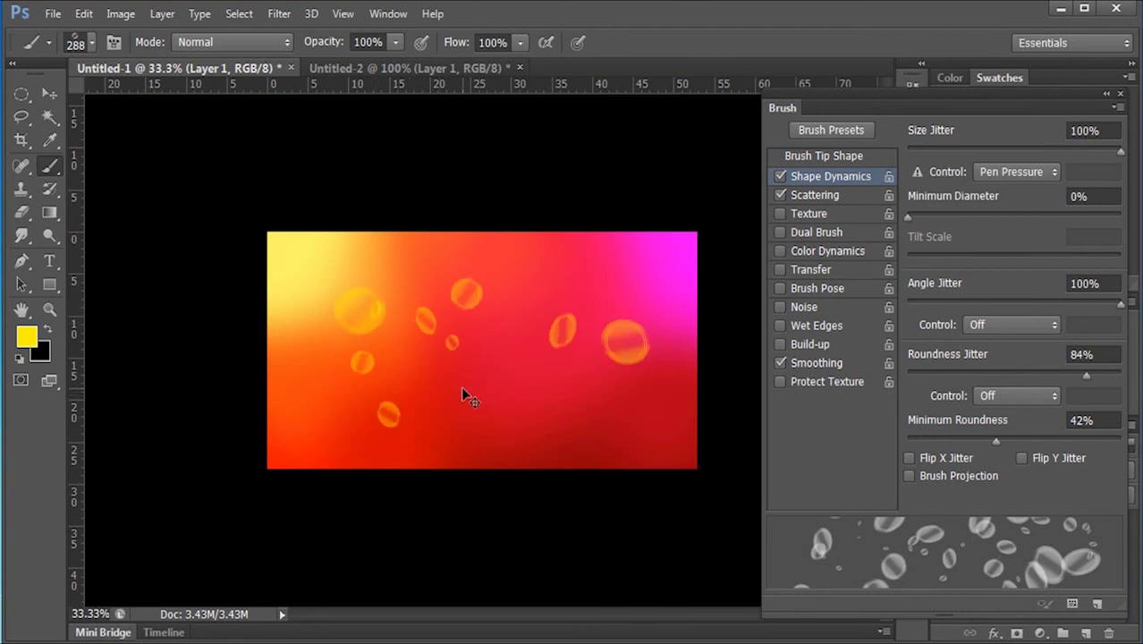
{"action": "key", "text": "ctrl+plus"}
{"action": "left_click", "coordinate": [27, 337]}
{"action": "left_click_drag", "start_coordinate": [450, 163], "coordinate": [345, 71]}
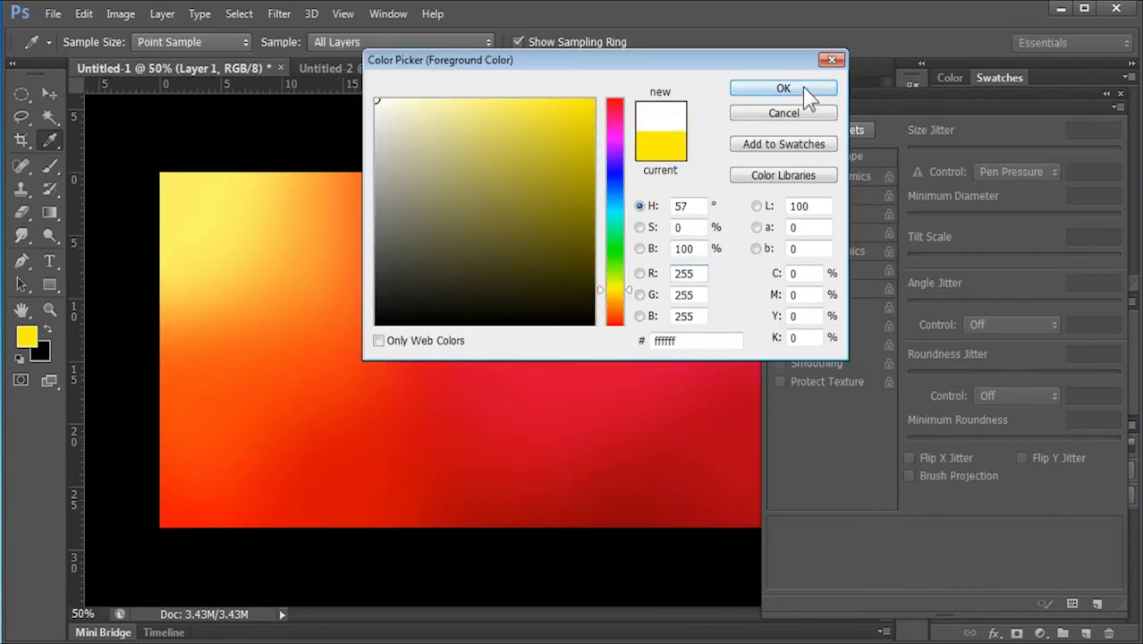
{"action": "left_click", "coordinate": [803, 87]}
{"action": "left_click", "coordinate": [1119, 95]}
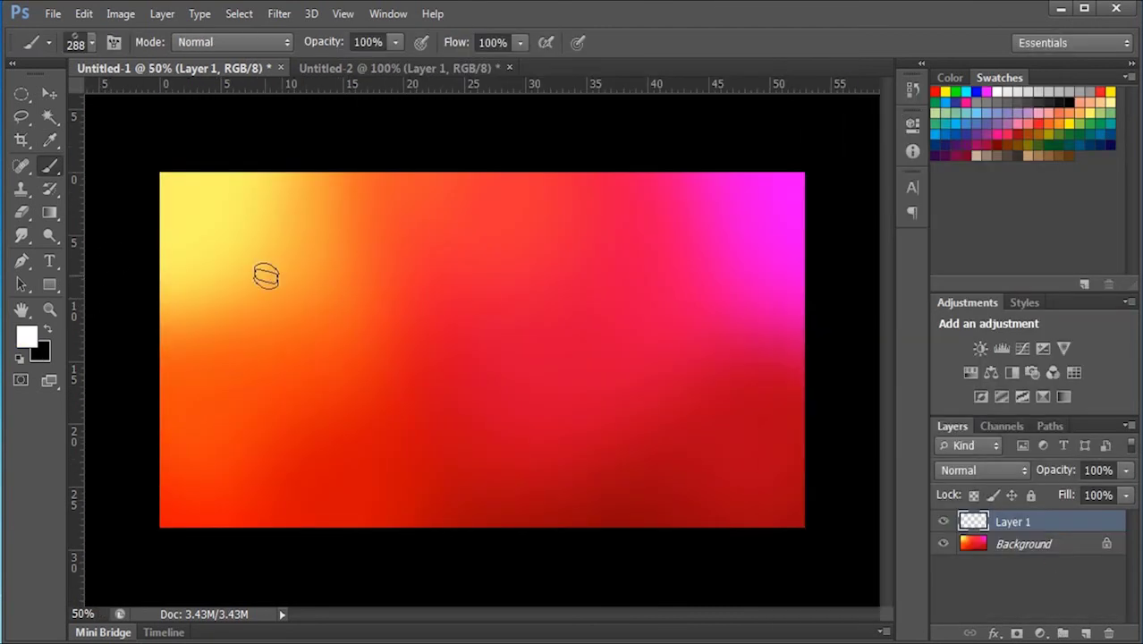
- Paint white bubble strokes across the left, right and middle of the canvas, undoing one large stroke
{"action": "left_click_drag", "start_coordinate": [266, 275], "coordinate": [268, 394]}
{"action": "left_click_drag", "start_coordinate": [434, 306], "coordinate": [740, 326]}
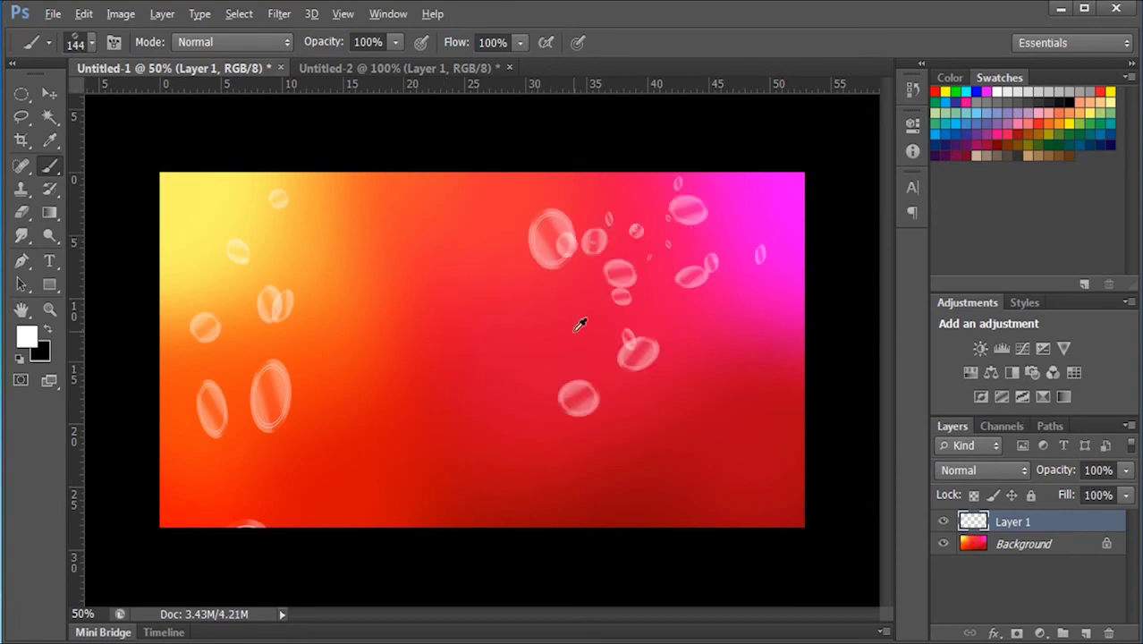
{"action": "left_click_drag", "start_coordinate": [580, 325], "coordinate": [766, 350]}
{"action": "left_click_drag", "start_coordinate": [635, 237], "coordinate": [497, 299]}
{"action": "left_click_drag", "start_coordinate": [804, 355], "coordinate": [277, 380]}
{"action": "key", "text": "ctrl+z"}
{"action": "left_click", "coordinate": [384, 376]}
- Fill in more bubbles at the top-left, right edge and lower band in smaller sizes
{"action": "left_click_drag", "start_coordinate": [243, 243], "coordinate": [183, 184]}
{"action": "left_click_drag", "start_coordinate": [781, 377], "coordinate": [792, 421]}
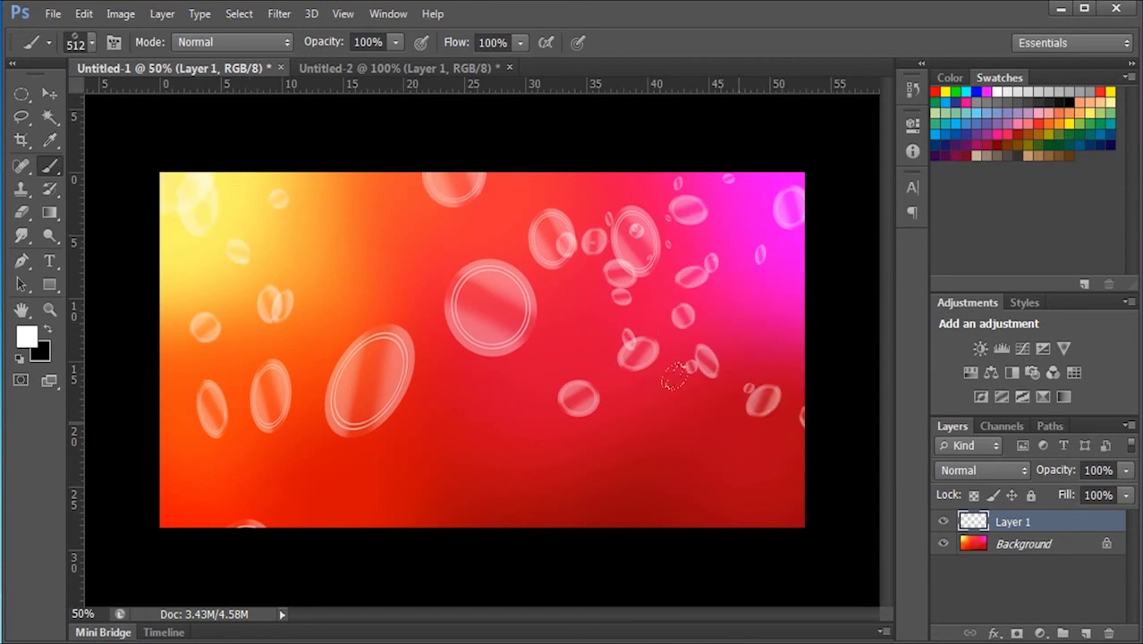
{"action": "left_click_drag", "start_coordinate": [769, 295], "coordinate": [124, 380]}
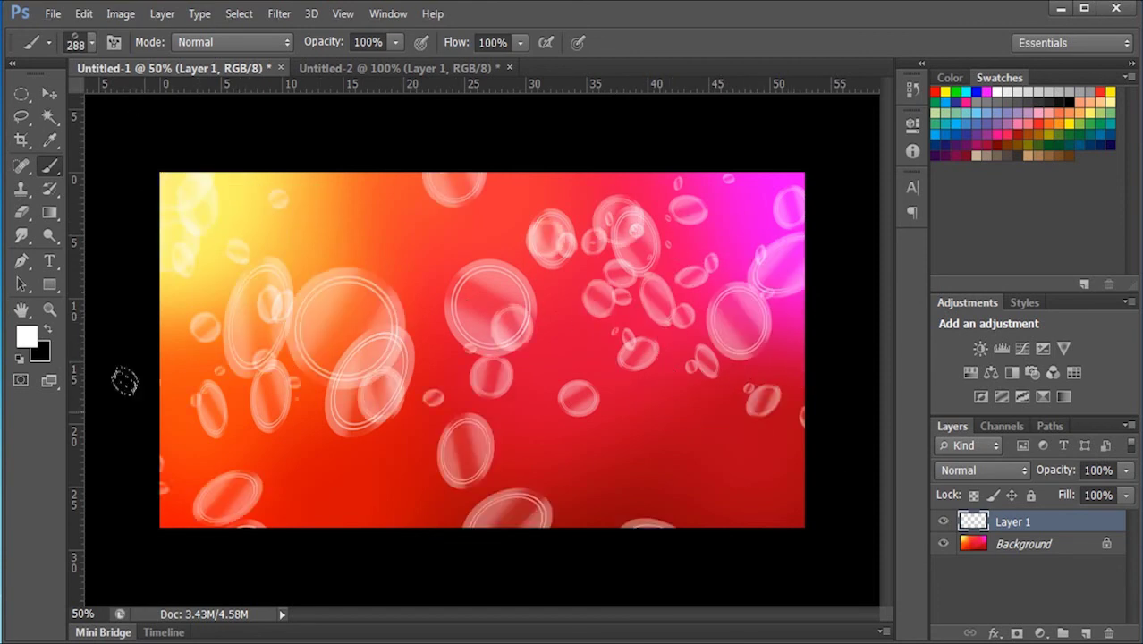
{"action": "left_click_drag", "start_coordinate": [197, 398], "coordinate": [640, 416]}
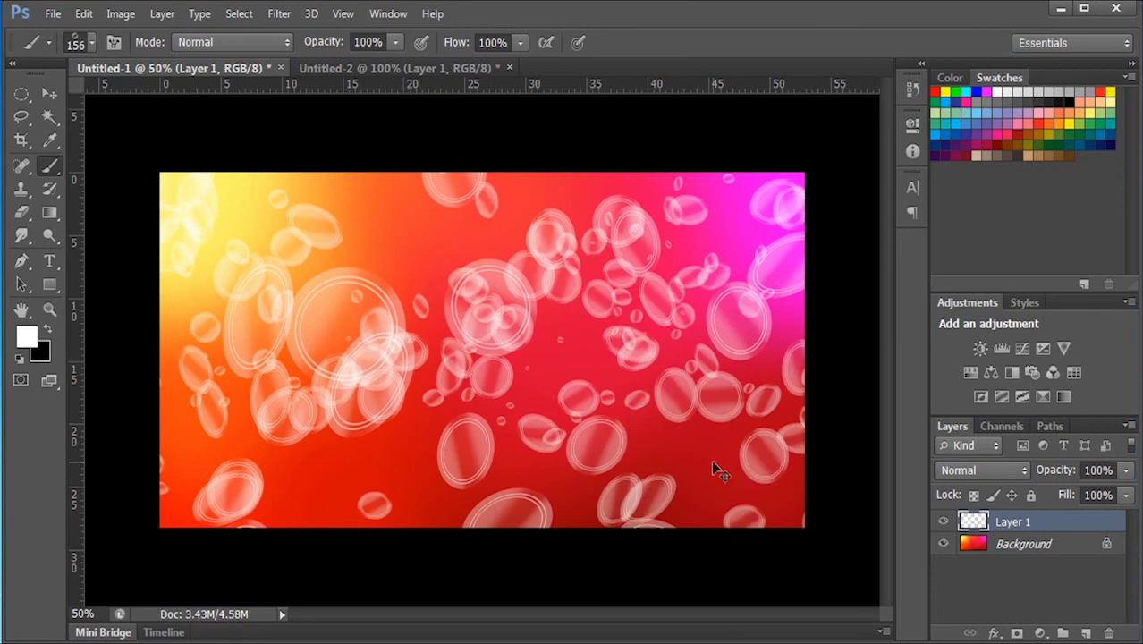
{"action": "key", "text": "ctrl+minus"}
{"action": "key", "text": "Tab"}
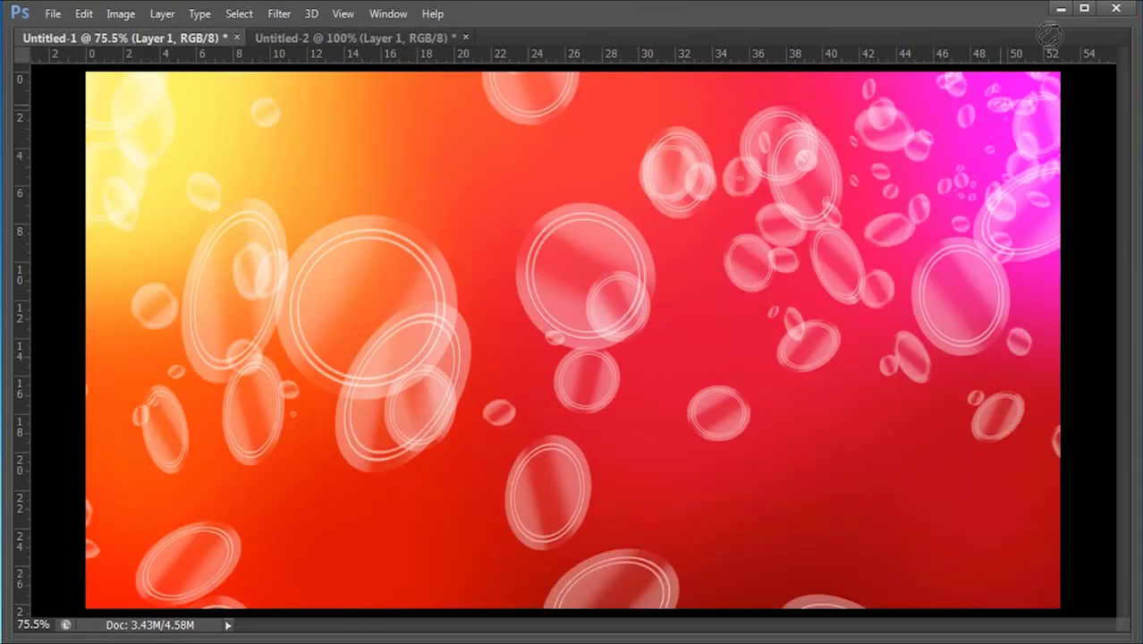
- Paint extra bubble clusters over the upper-left and middle, then restore panels at 50% zoom
{"action": "key", "text": "ctrl+minus"}
{"action": "left_click_drag", "start_coordinate": [189, 187], "coordinate": [141, 388]}
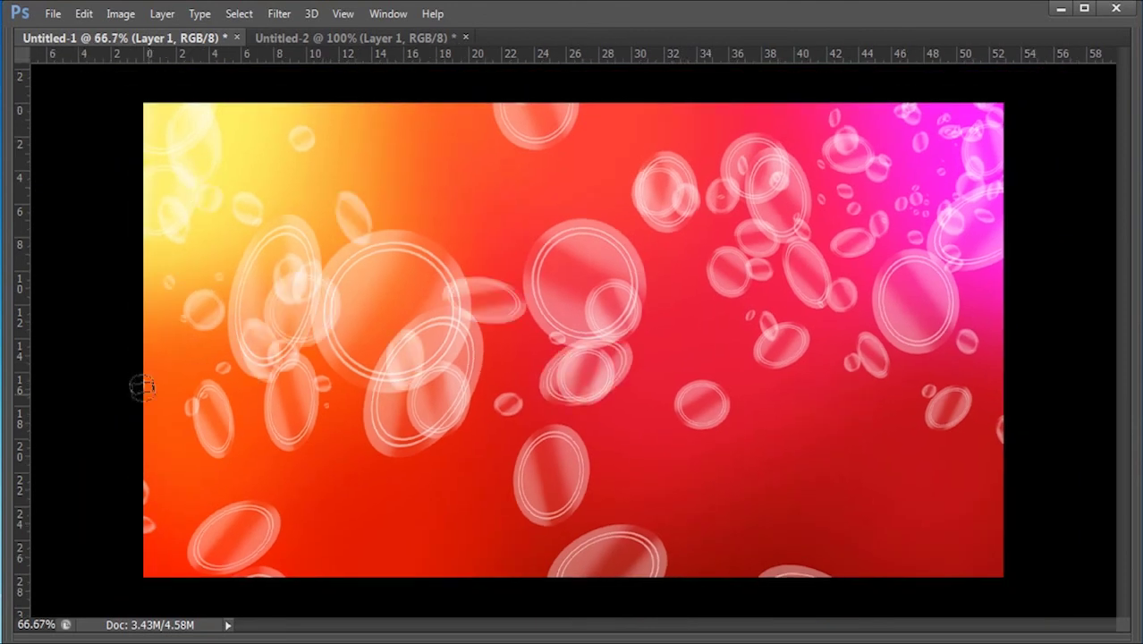
{"action": "mouse_move", "coordinate": [303, 161]}
{"action": "left_mouse_down"}
{"action": "mouse_move", "coordinate": [390, 186]}
{"action": "mouse_move", "coordinate": [340, 94]}
{"action": "left_mouse_up"}
{"action": "key", "text": "ctrl+minus"}
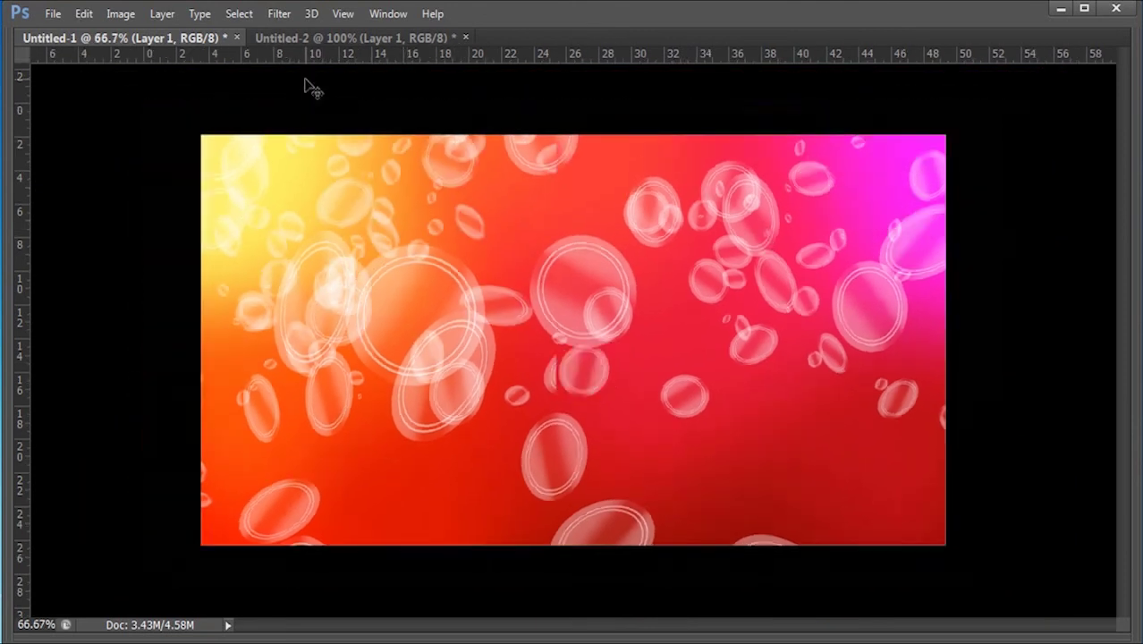
{"action": "key", "text": "Tab"}
{"action": "key", "text": "ctrl+0"}
{"action": "key", "text": "ctrl+minus"}
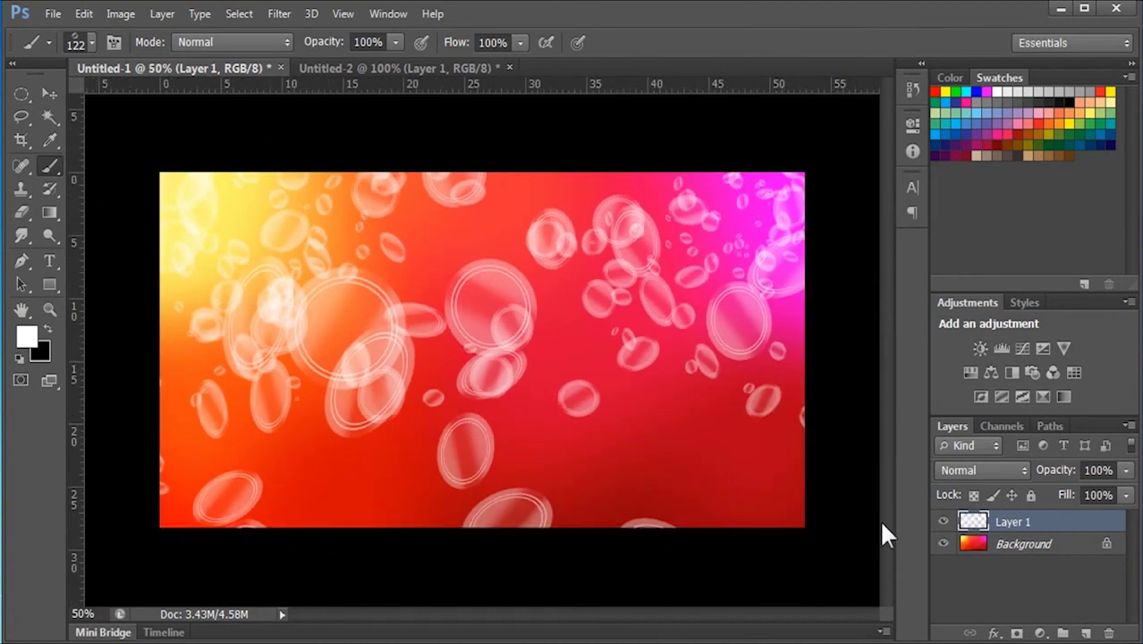
- Change Layer 1's blend mode to Overlay and preview the softened bubbles full-screen
{"action": "left_click_drag", "start_coordinate": [716, 458], "coordinate": [727, 457]}
{"action": "left_click", "coordinate": [984, 469]}
{"action": "left_click", "coordinate": [973, 449]}
{"action": "key", "text": "Up"}
{"action": "key", "text": "Up"}
{"action": "key", "text": "Up"}
{"action": "key", "text": "Up"}
{"action": "key", "text": "Up"}
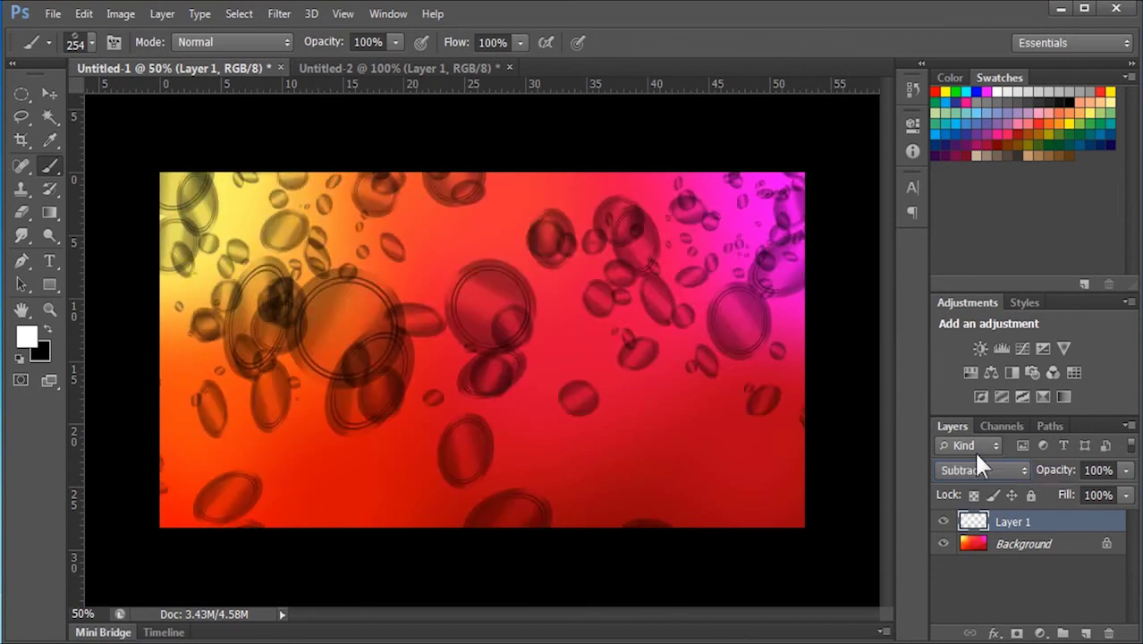
{"action": "key", "text": "Up"}
{"action": "key", "text": "Up"}
{"action": "key", "text": "Up"}
{"action": "key", "text": "Up"}
{"action": "key", "text": "Up"}
{"action": "key", "text": "Up"}
{"action": "key", "text": "Up"}
{"action": "key", "text": "Up"}
{"action": "key", "text": "Up"}
{"action": "key", "text": "Down"}
{"action": "key", "text": "Up"}
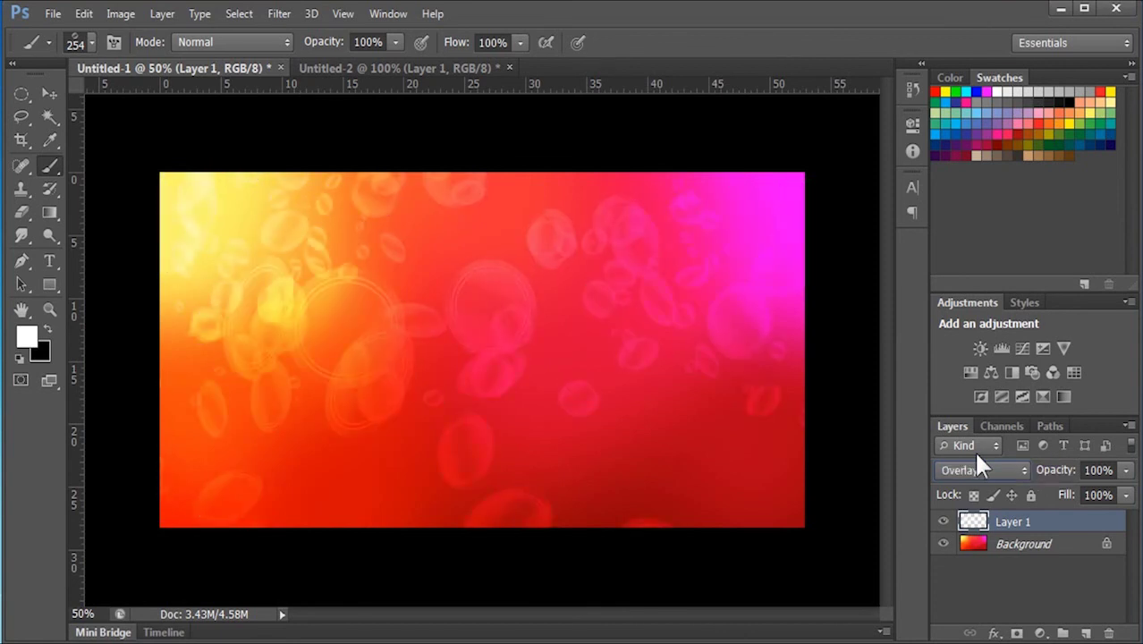
{"action": "key", "text": "Tab"}
{"action": "key", "text": "ctrl+0"}
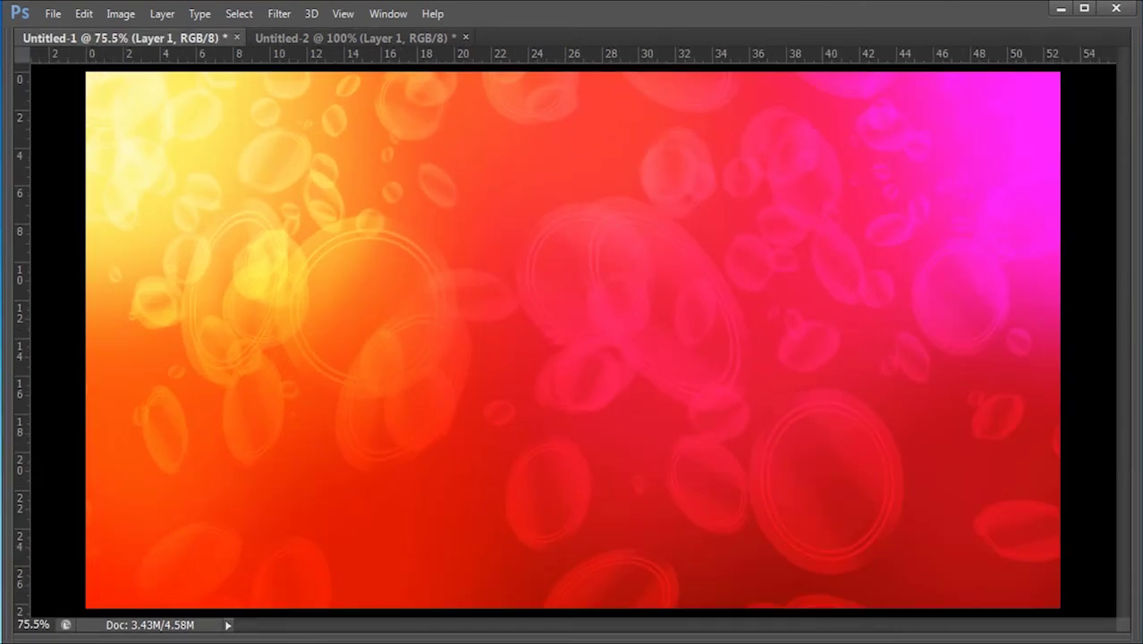
{"action": "key", "text": "shift+Tab"}
{"action": "key", "text": "shift+Tab"}
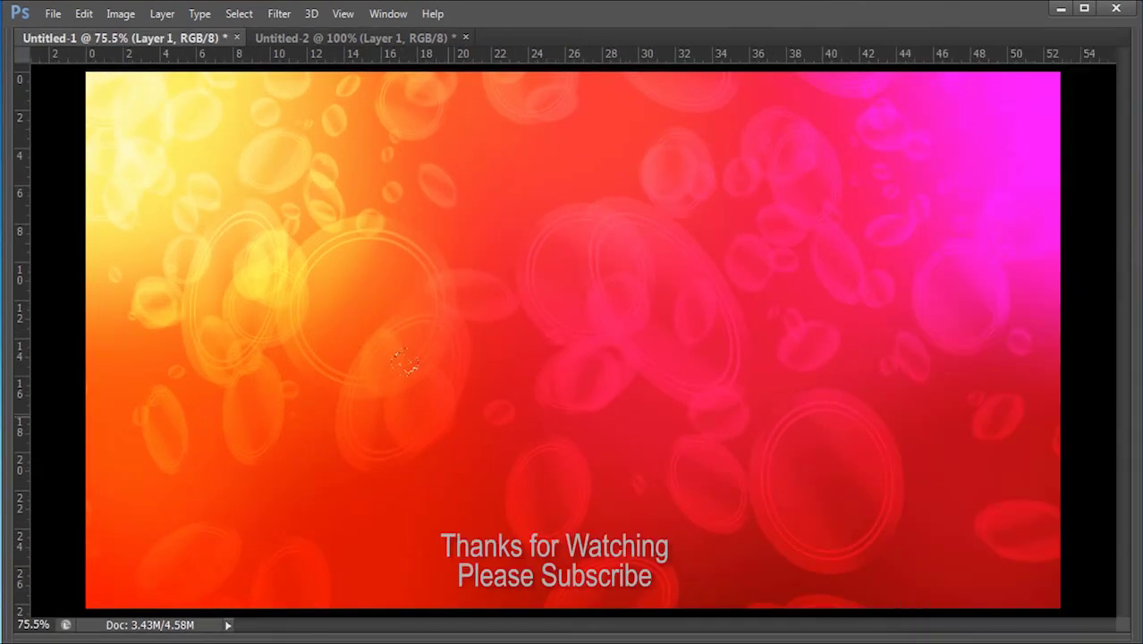
{"action": "key", "text": "ctrl+minus"}
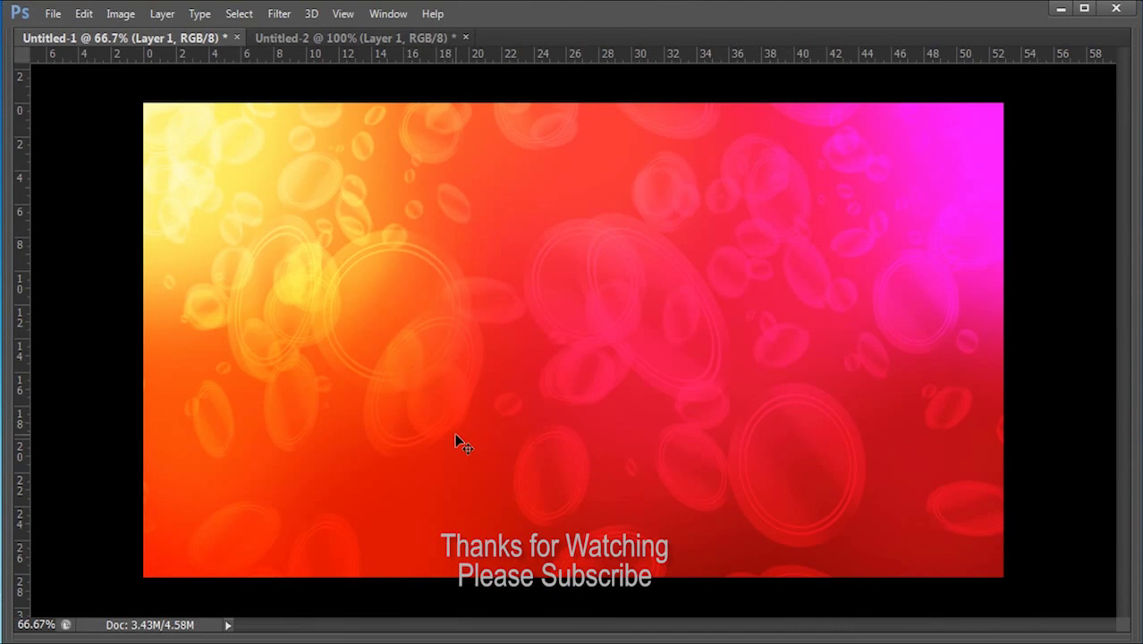
- Duplicate Layer 1 as Layer 1 copy and inspect the brighter bubbles at 100%
{"action": "key", "text": "ctrl+j"}
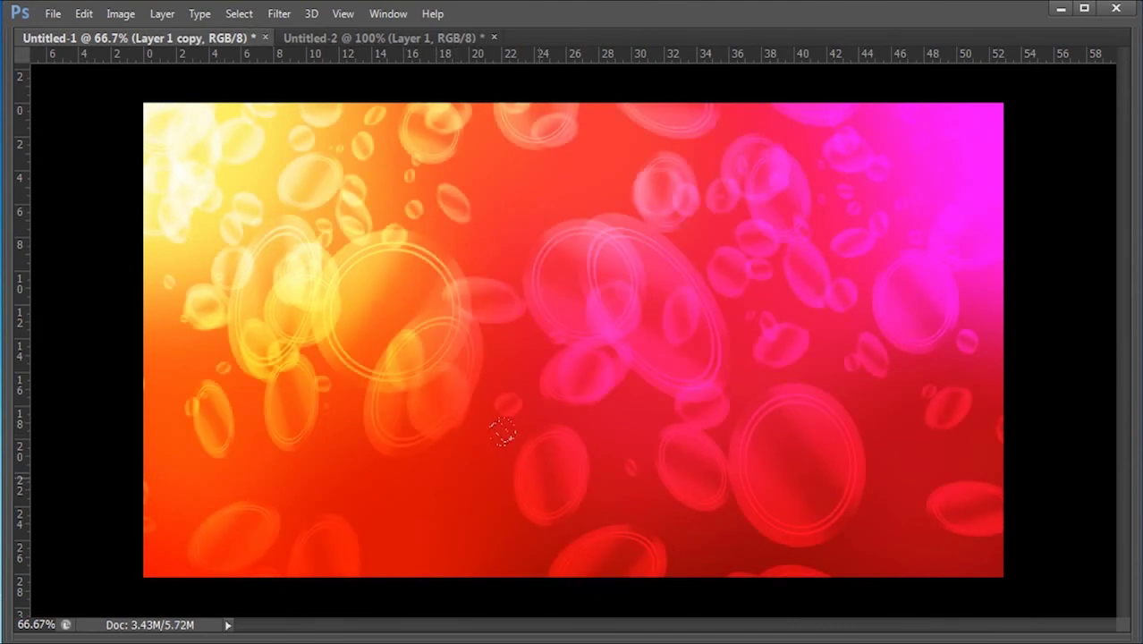
{"action": "key", "text": "ctrl+0"}
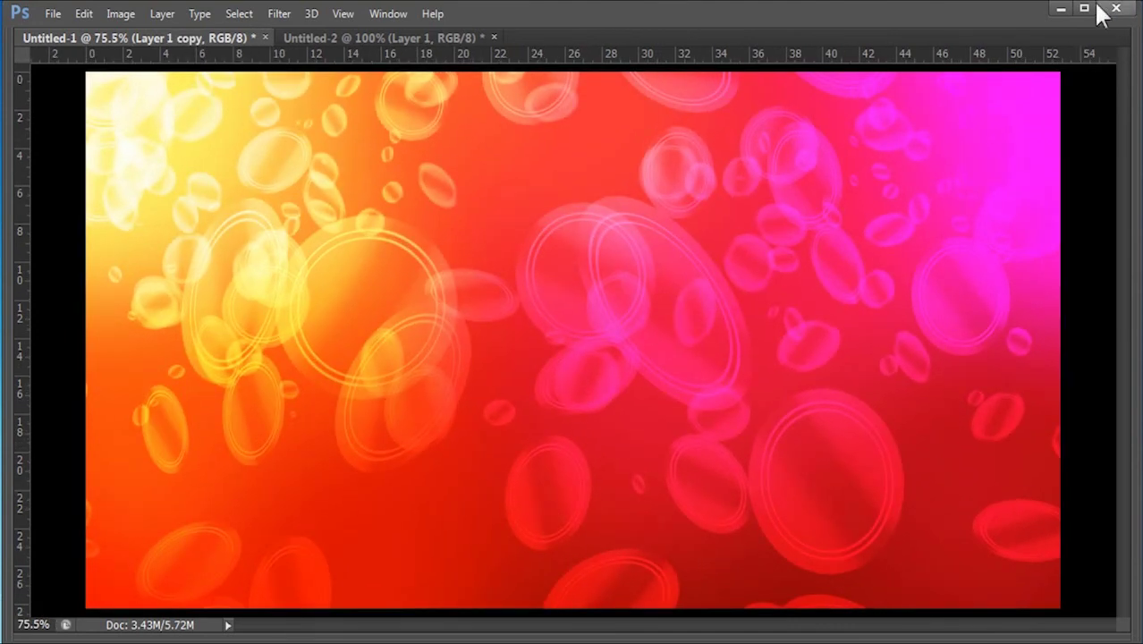
{"action": "key", "text": "ctrl+plus"}
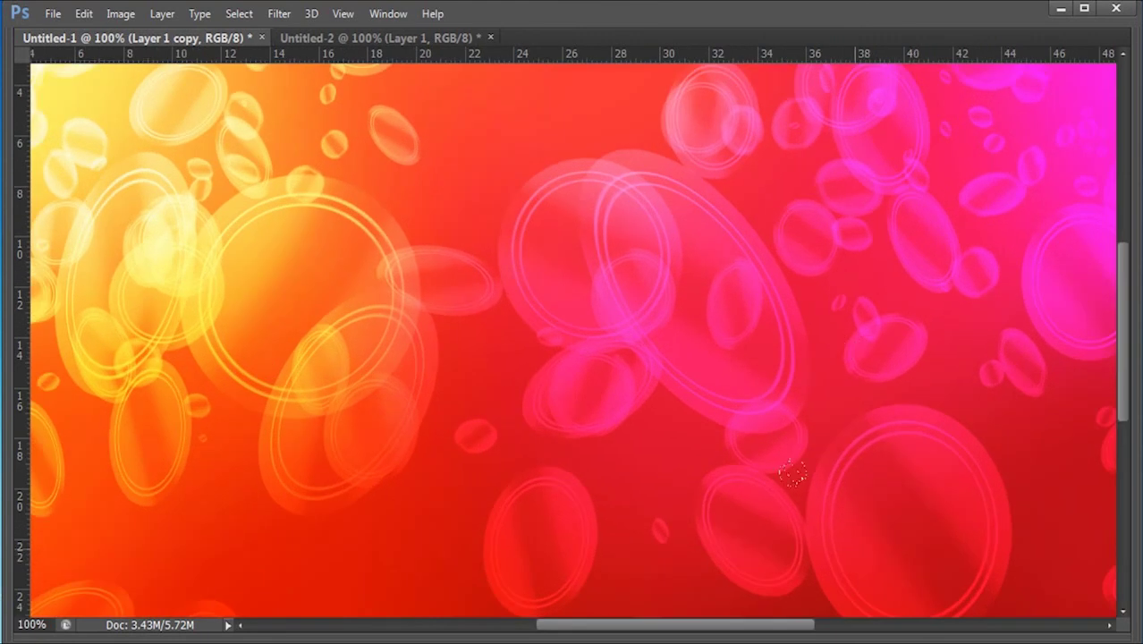
{"action": "mouse_move", "coordinate": [703, 340]}
{"action": "left_mouse_down"}
{"action": "mouse_move", "coordinate": [823, 440]}
{"action": "mouse_move", "coordinate": [810, 417]}
{"action": "left_mouse_up"}
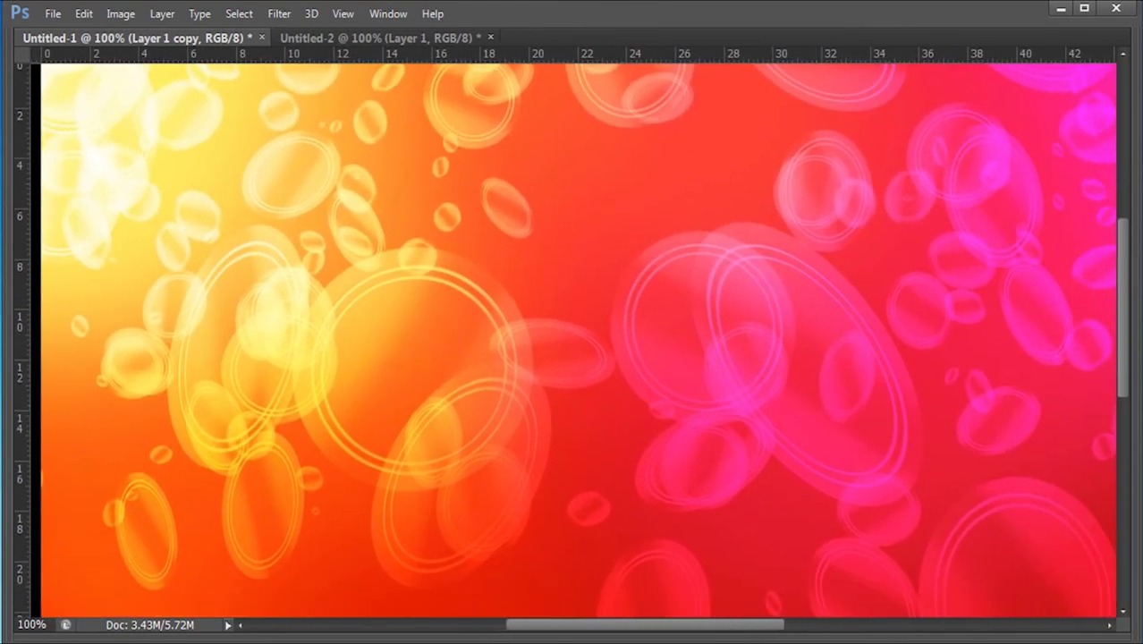